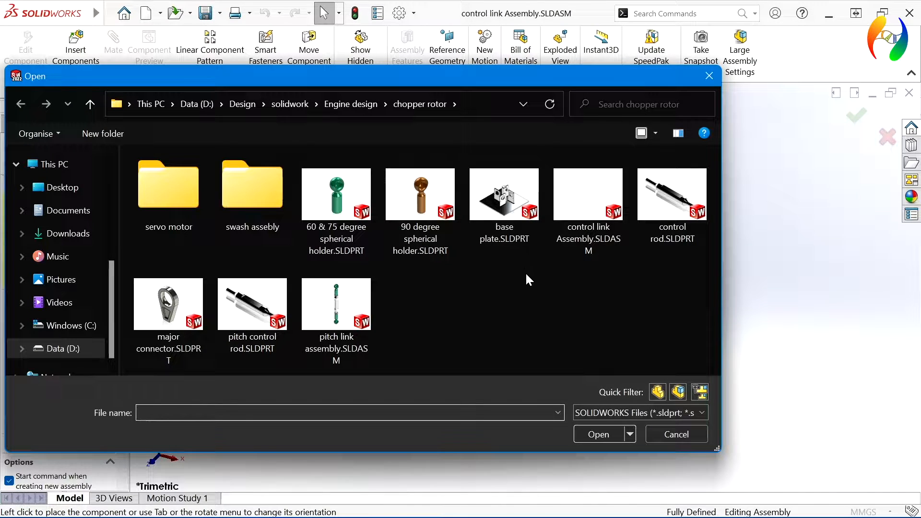
Step: Open major connector.SLDPRT, 90 degree spherical holder.SLDPRT and control rod.SLDPRT together for insertion into the assembly
{"action": "left_click", "coordinate": [570, 215]}
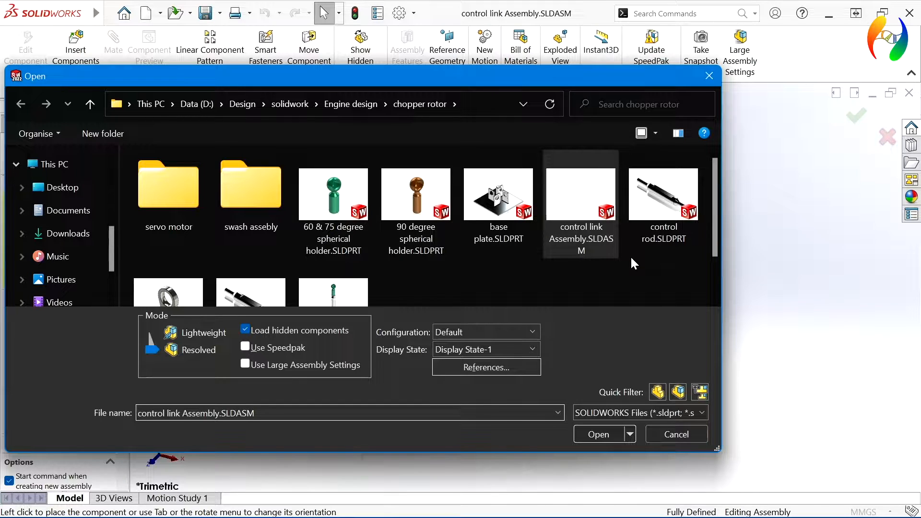
{"action": "left_click", "coordinate": [660, 234]}
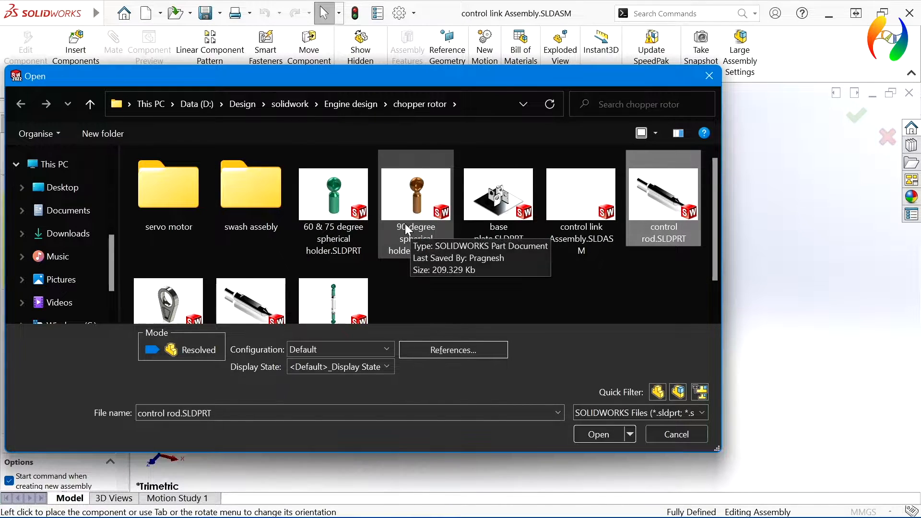
{"action": "left_click", "coordinate": [410, 211], "text": "ctrl"}
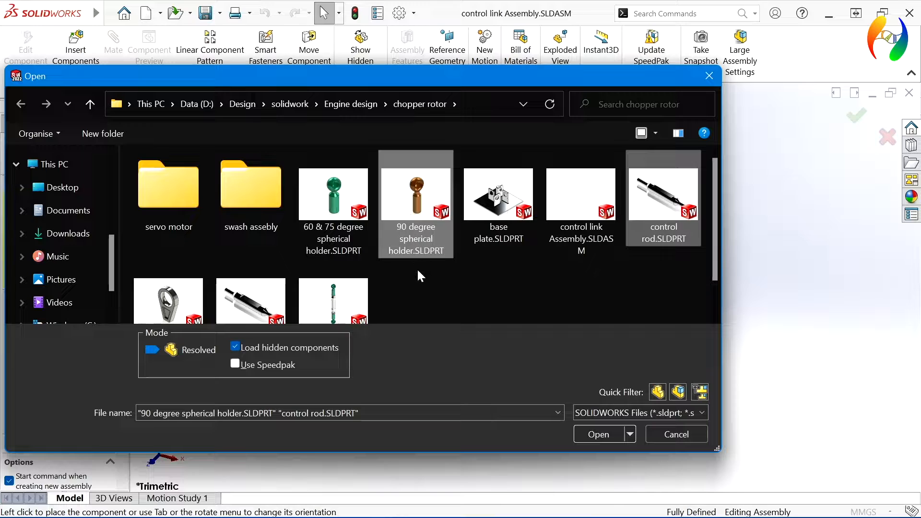
{"action": "scroll", "coordinate": [417, 269], "scroll_direction": "down", "scroll_amount": 1}
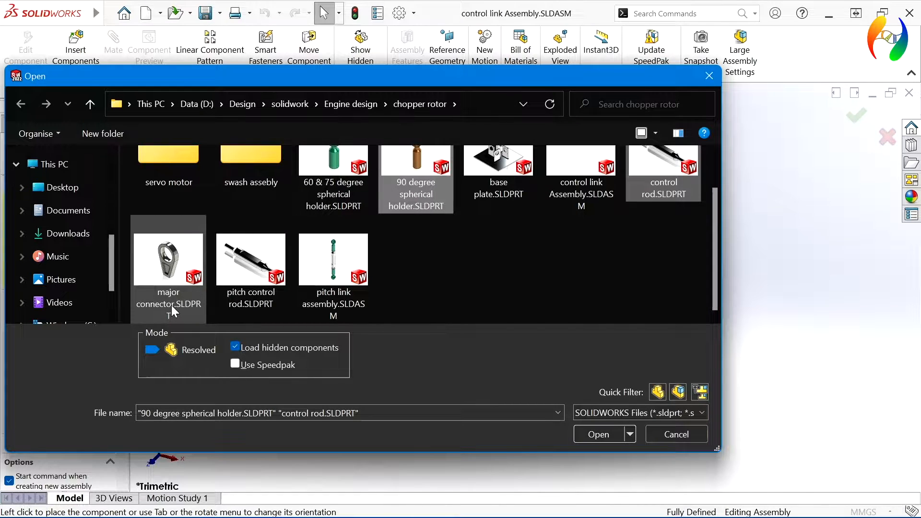
{"action": "left_click", "coordinate": [162, 270], "text": "ctrl"}
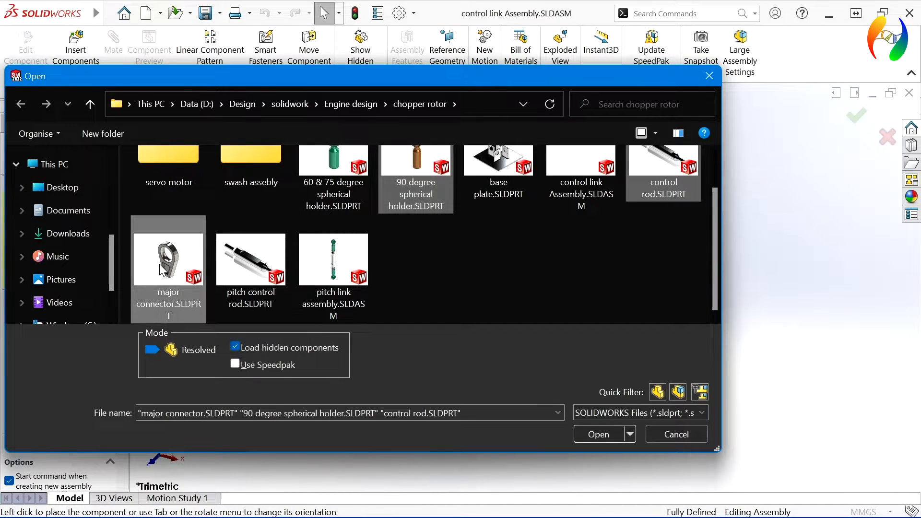
{"action": "left_click", "coordinate": [614, 430]}
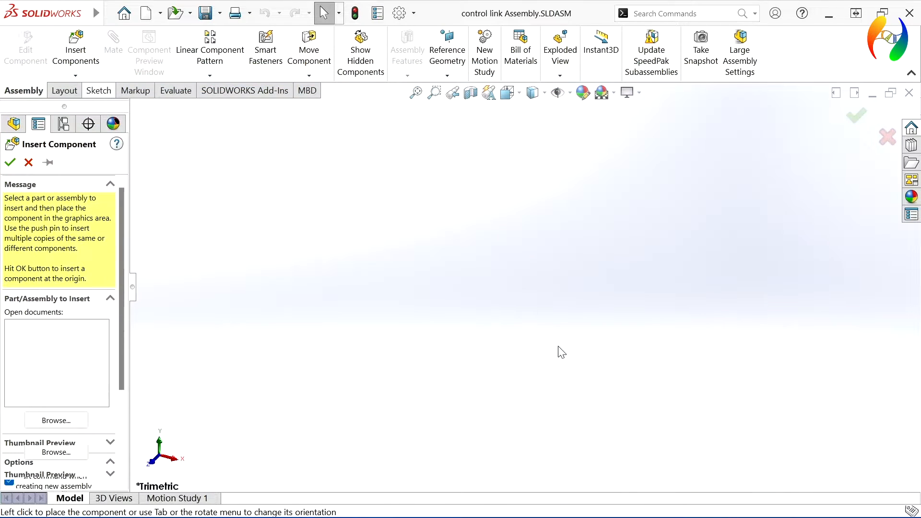
Step: Place the 90 degree spherical holder, the control rod and the major connector separately in the assembly space
{"action": "left_click", "coordinate": [364, 242]}
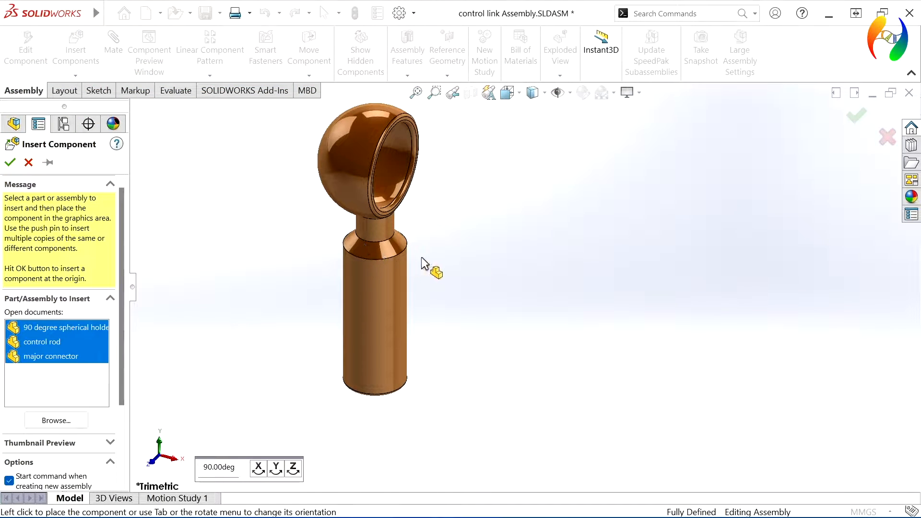
{"action": "scroll", "coordinate": [546, 269], "scroll_direction": "up", "scroll_amount": 5}
{"action": "left_click", "coordinate": [577, 230]}
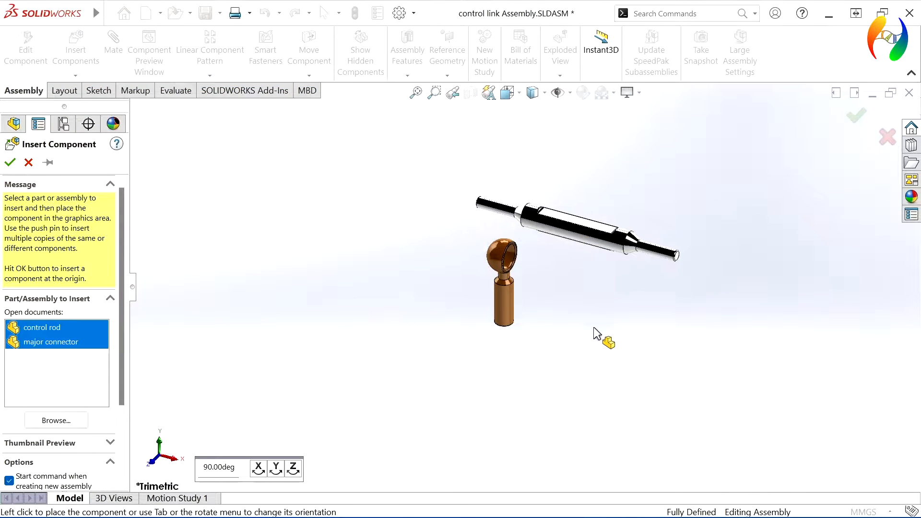
{"action": "left_click", "coordinate": [726, 283]}
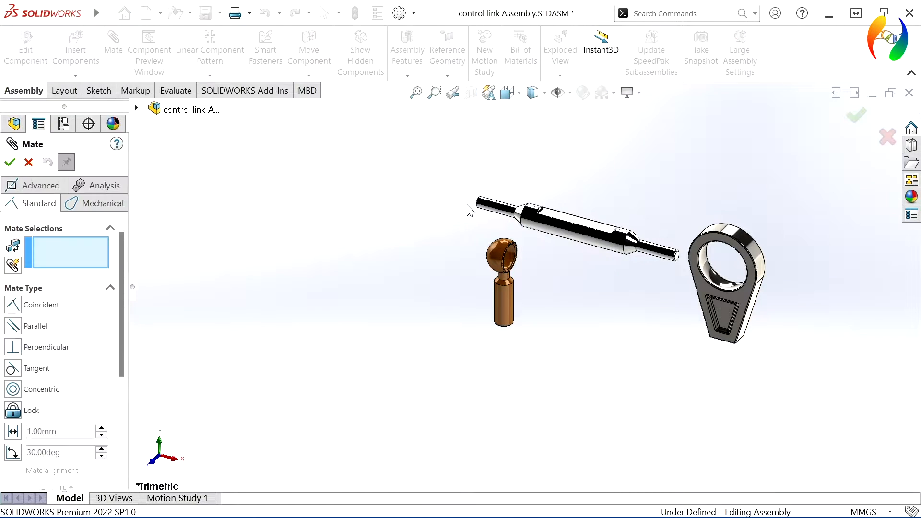
{"action": "left_click", "coordinate": [501, 212]}
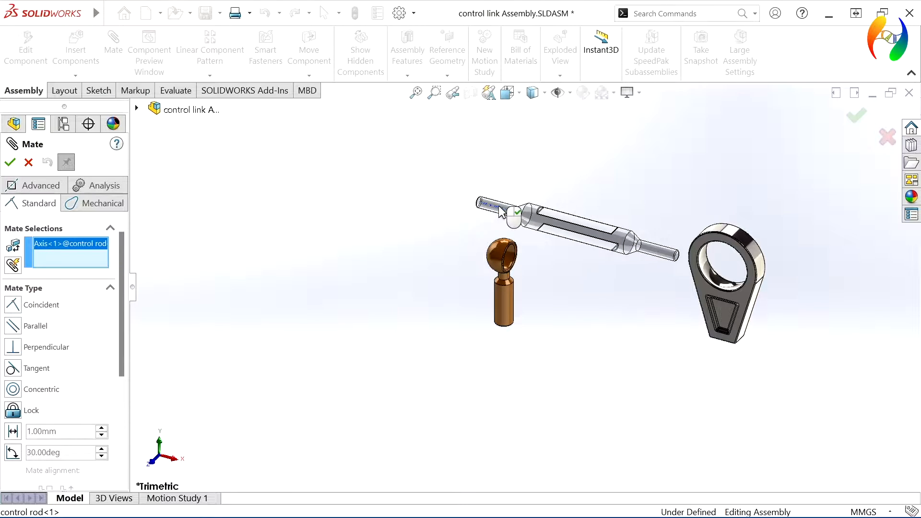
{"action": "right_click", "coordinate": [42, 251]}
{"action": "left_click", "coordinate": [91, 257]}
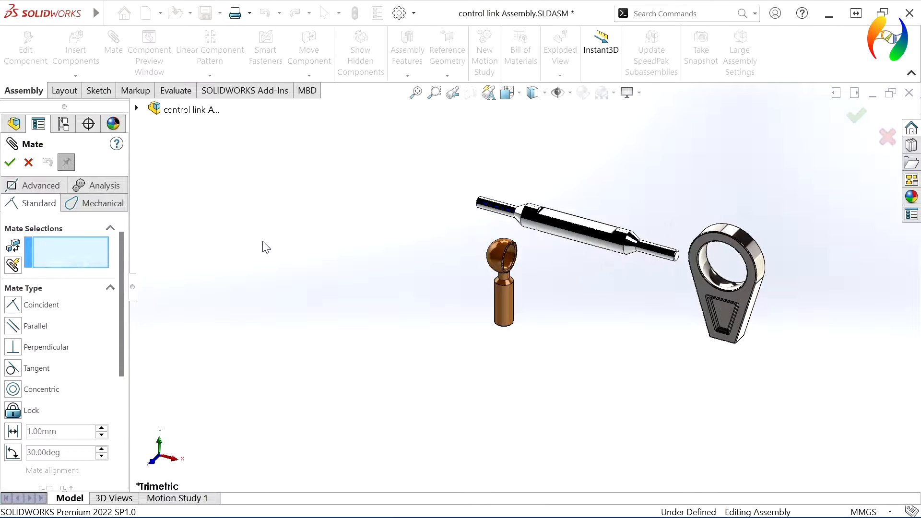
Step: Add a concentric mate between the control rod's thin end and the bore of the 90 degree spherical holder
{"action": "scroll", "coordinate": [499, 223], "scroll_direction": "down", "scroll_amount": 5}
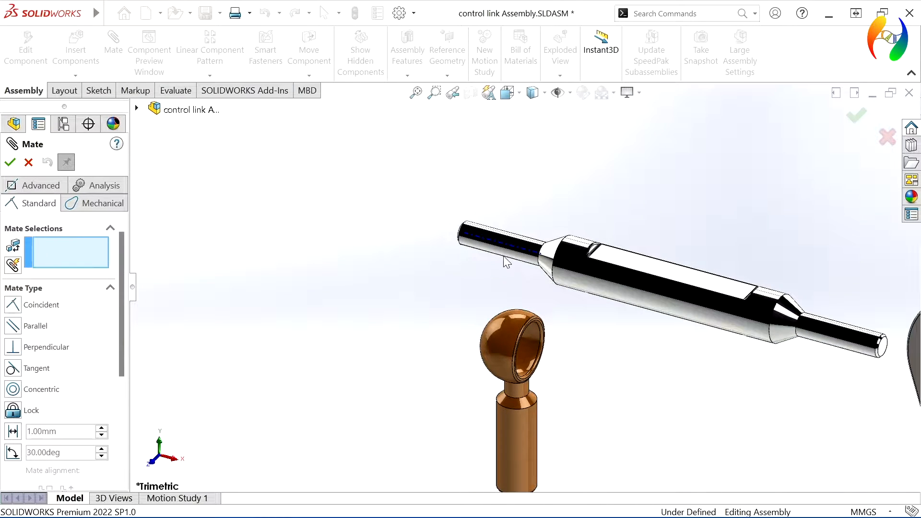
{"action": "left_click", "coordinate": [504, 257]}
{"action": "scroll", "coordinate": [552, 383], "scroll_direction": "up", "scroll_amount": 5}
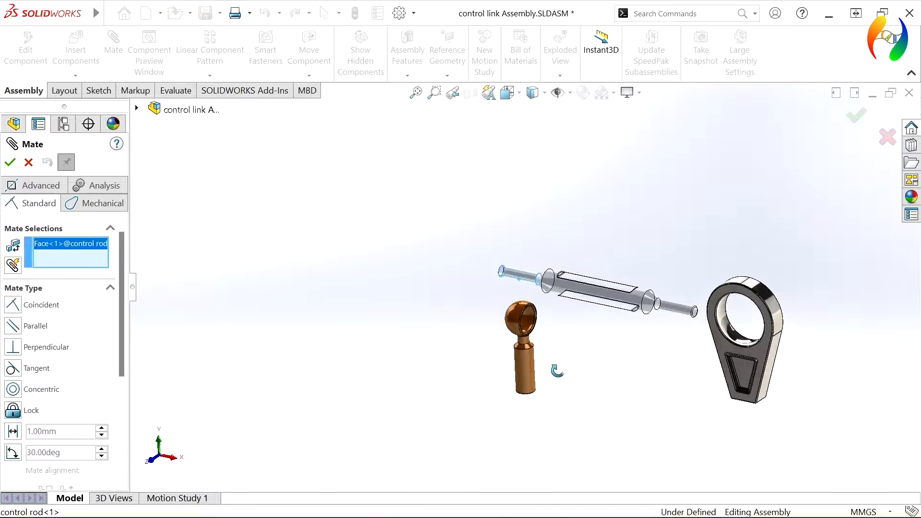
{"action": "middle_click_drag", "start_coordinate": [557, 371], "coordinate": [550, 493]}
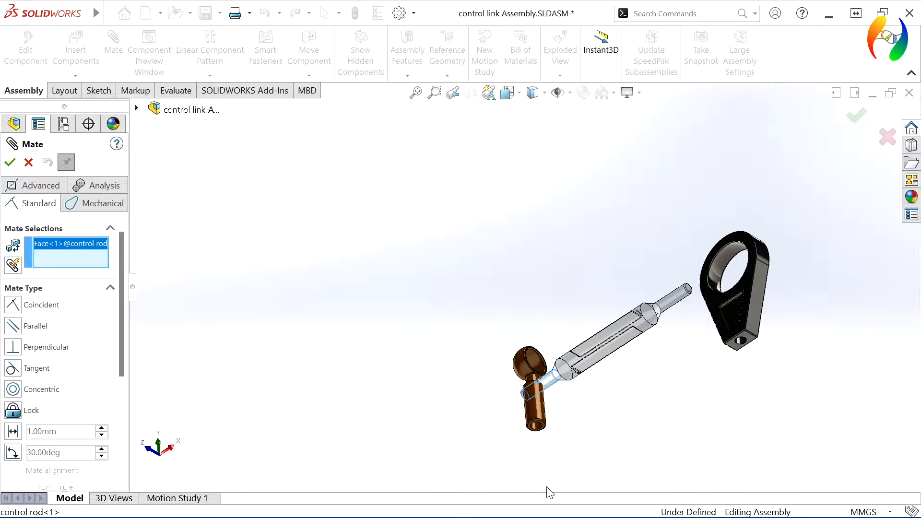
{"action": "left_click", "coordinate": [543, 432]}
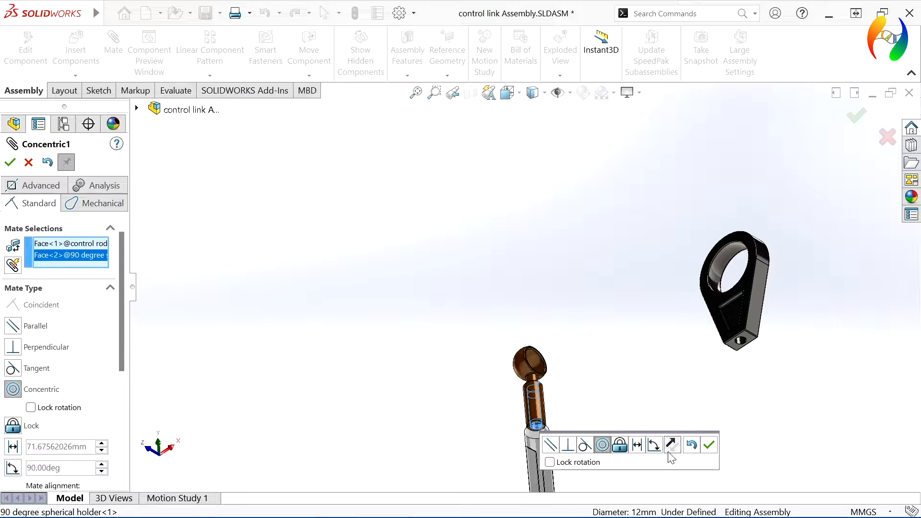
{"action": "left_click", "coordinate": [709, 444]}
Step: Add a concentric mate between the major connector's hole and the control rod's other thin end, with the mate alignment flipped
{"action": "scroll", "coordinate": [580, 415], "scroll_direction": "up", "scroll_amount": 4}
{"action": "scroll", "coordinate": [557, 399], "scroll_direction": "down", "scroll_amount": 3}
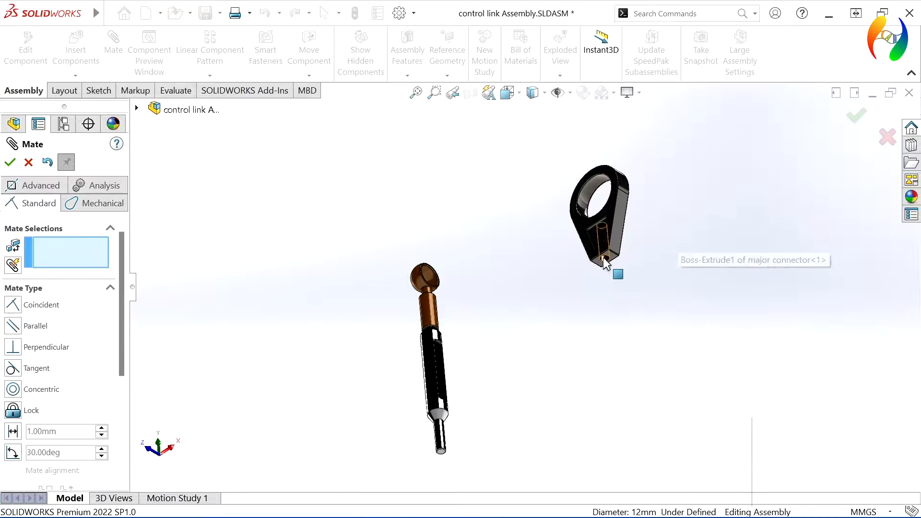
{"action": "scroll", "coordinate": [616, 268], "scroll_direction": "down", "scroll_amount": 3}
{"action": "left_click", "coordinate": [598, 264]}
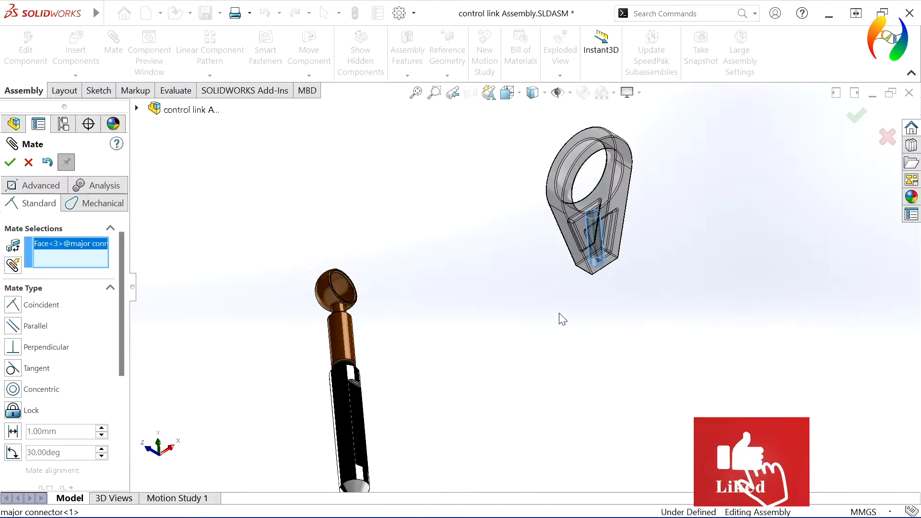
{"action": "scroll", "coordinate": [528, 338], "scroll_direction": "up", "scroll_amount": 2}
{"action": "left_click", "coordinate": [407, 458]}
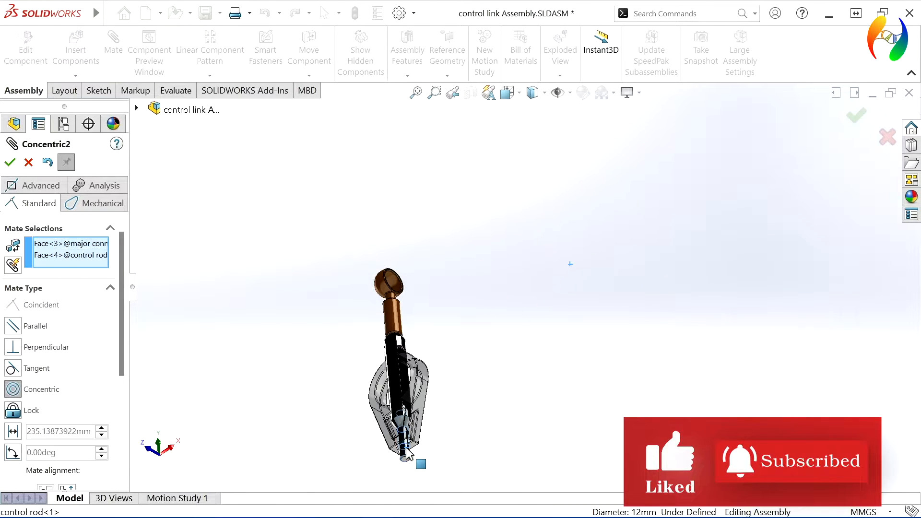
{"action": "left_click", "coordinate": [361, 461]}
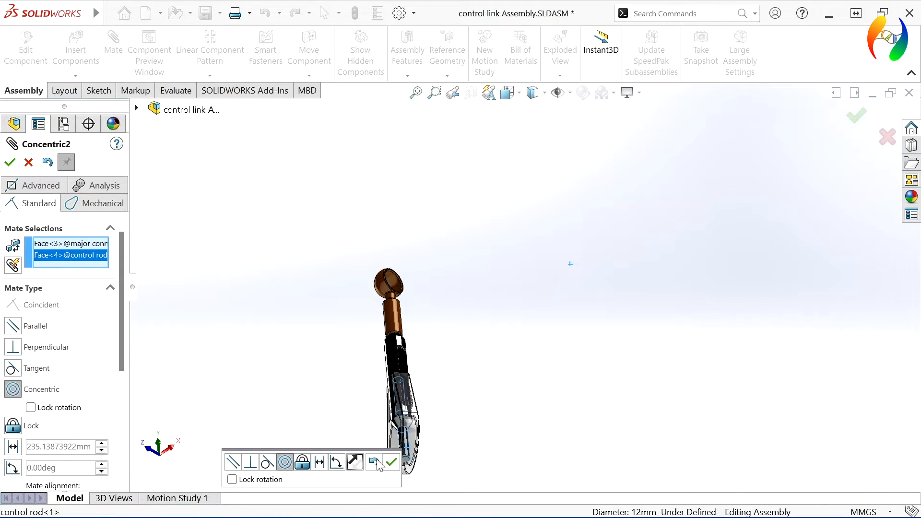
{"action": "left_click", "coordinate": [392, 462]}
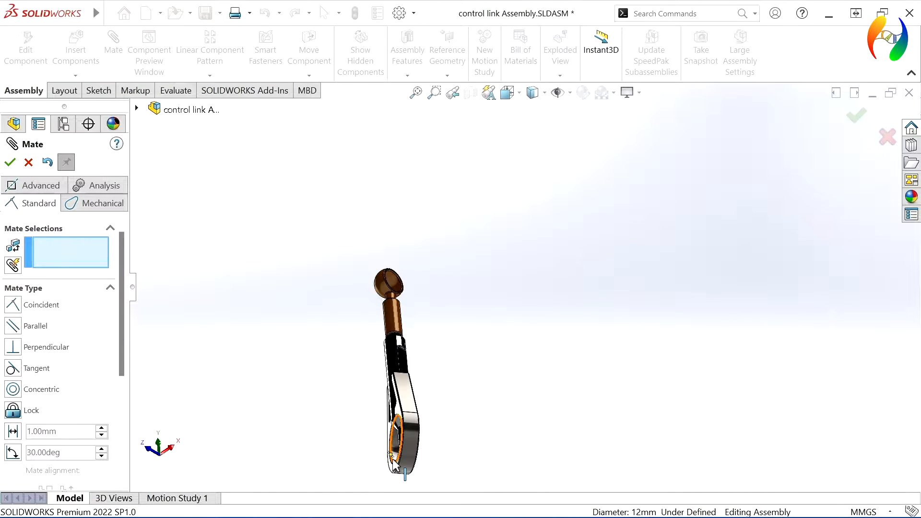
Step: Move the major connector along the rod axis until it is clear of the control rod's free end
{"action": "scroll", "coordinate": [402, 342], "scroll_direction": "down", "scroll_amount": 1}
{"action": "scroll", "coordinate": [402, 343], "scroll_direction": "down", "scroll_amount": 2}
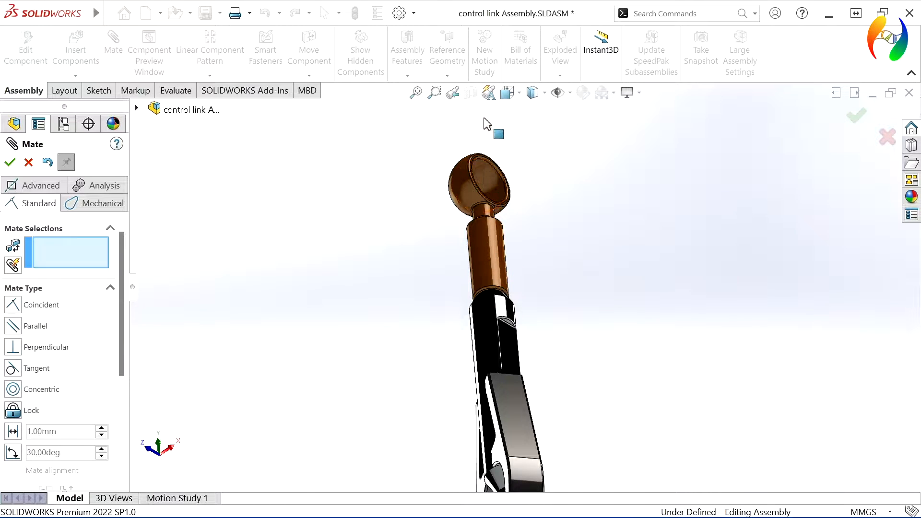
{"action": "scroll", "coordinate": [526, 275], "scroll_direction": "up", "scroll_amount": 3}
{"action": "middle_click_drag", "start_coordinate": [526, 276], "coordinate": [479, 288]}
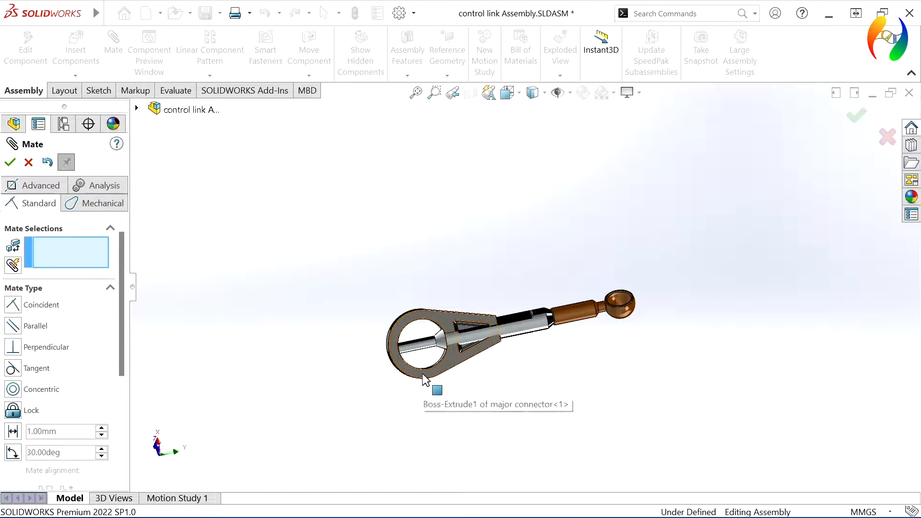
{"action": "left_click_drag", "start_coordinate": [424, 375], "coordinate": [237, 335]}
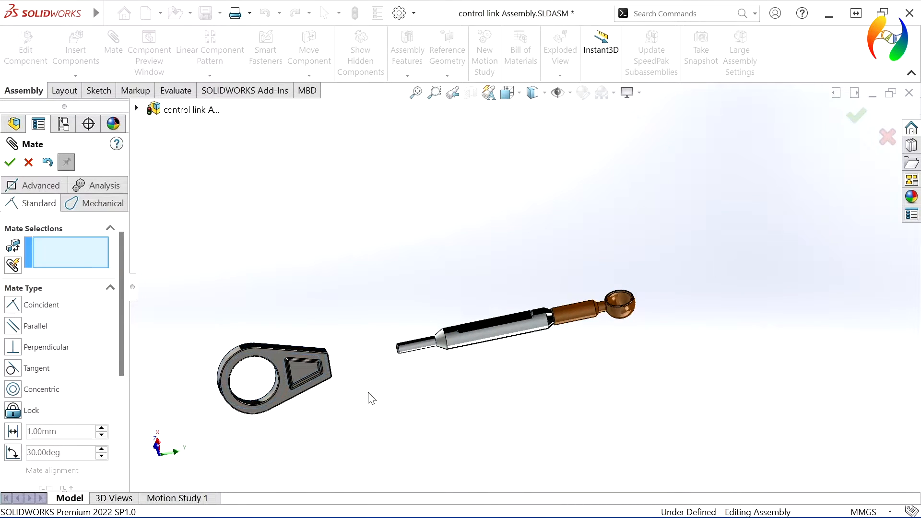
Step: Add a 25 mm distance mate between the inner end face of the major connector's hole and the control rod's end face
{"action": "middle_click_drag", "start_coordinate": [383, 422], "coordinate": [295, 447]}
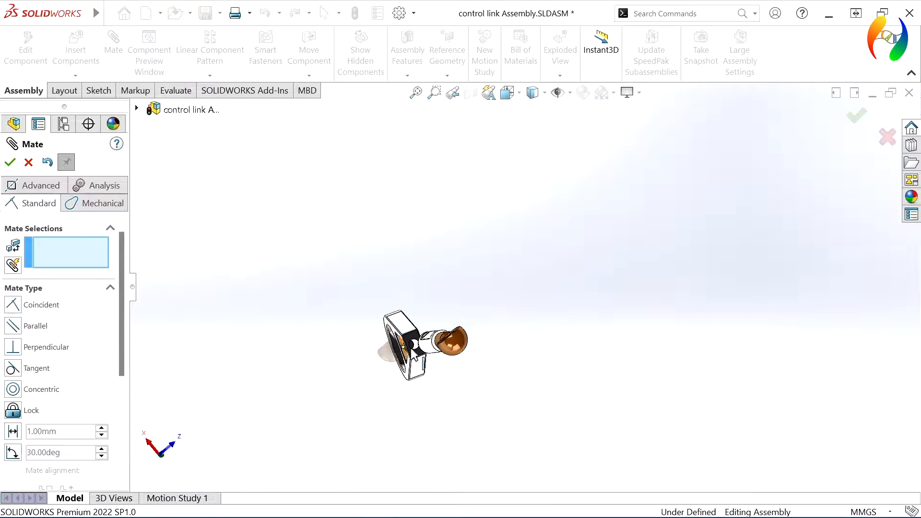
{"action": "scroll", "coordinate": [411, 353], "scroll_direction": "down", "scroll_amount": 5}
{"action": "left_click", "coordinate": [479, 318]}
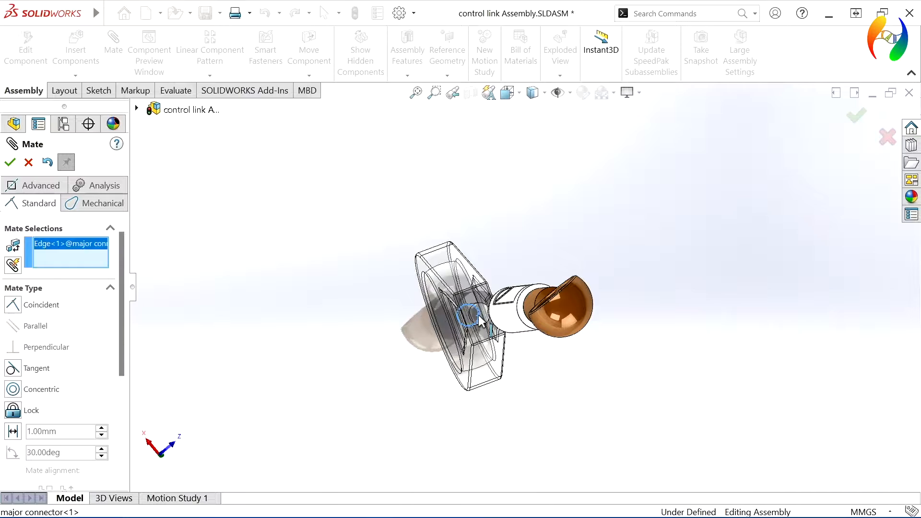
{"action": "left_click", "coordinate": [478, 318]}
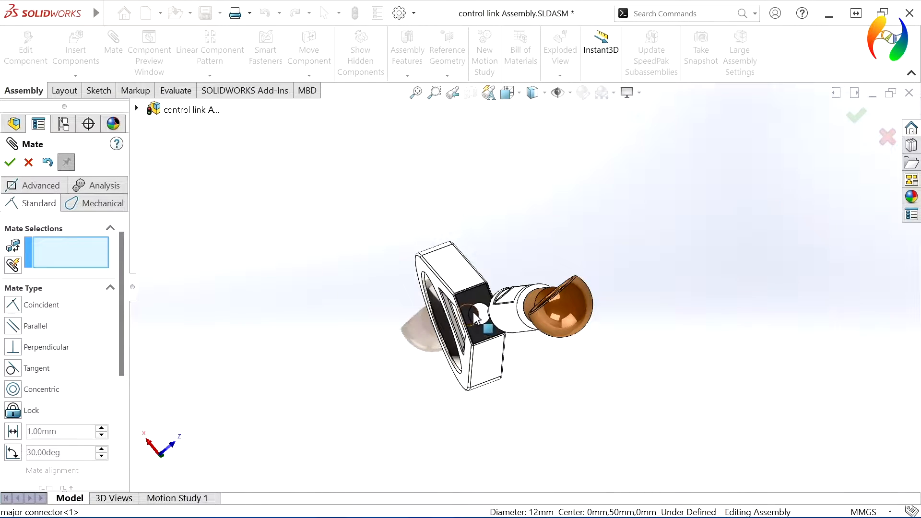
{"action": "left_click", "coordinate": [473, 312]}
{"action": "middle_click_drag", "start_coordinate": [373, 383], "coordinate": [502, 373]}
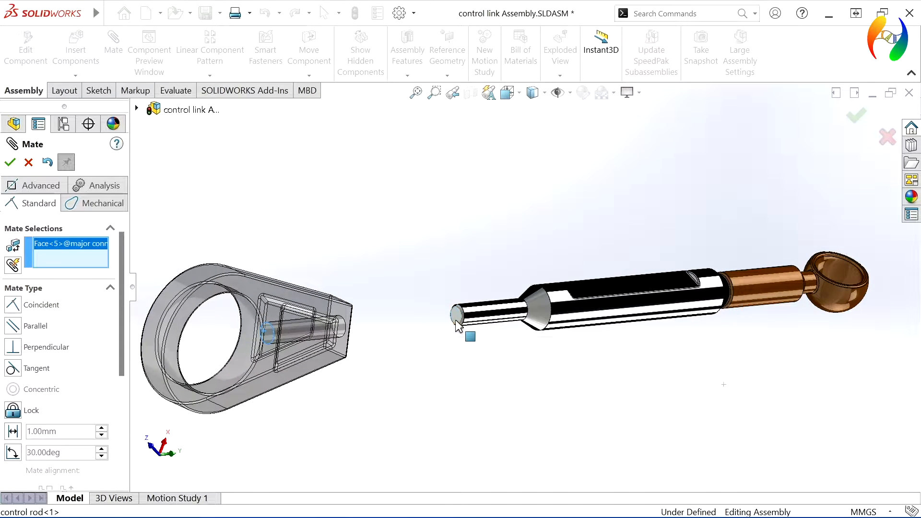
{"action": "left_click", "coordinate": [456, 317]}
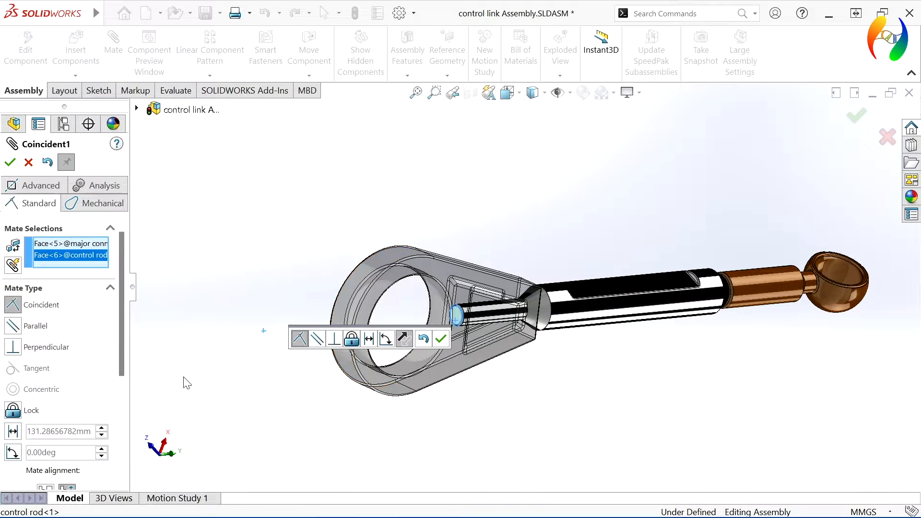
{"action": "left_click", "coordinate": [13, 431]}
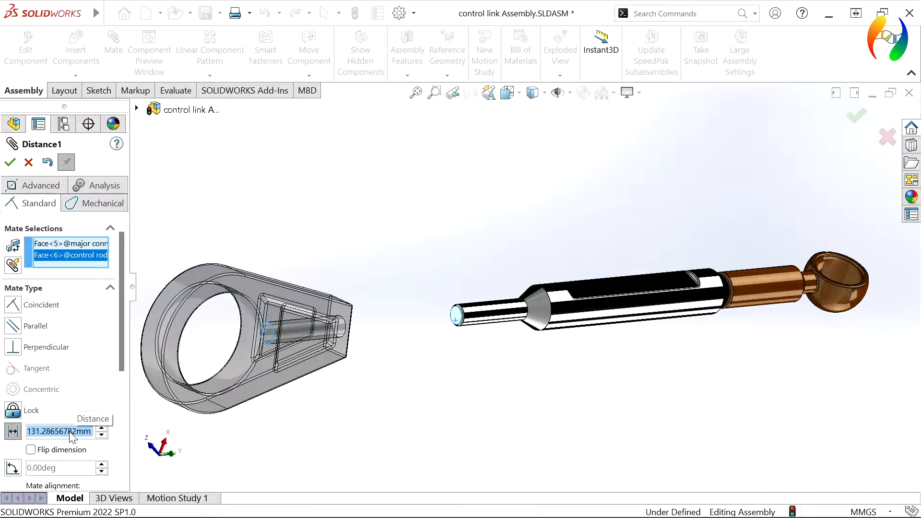
{"action": "type", "text": "25"}
{"action": "key", "text": "Return"}
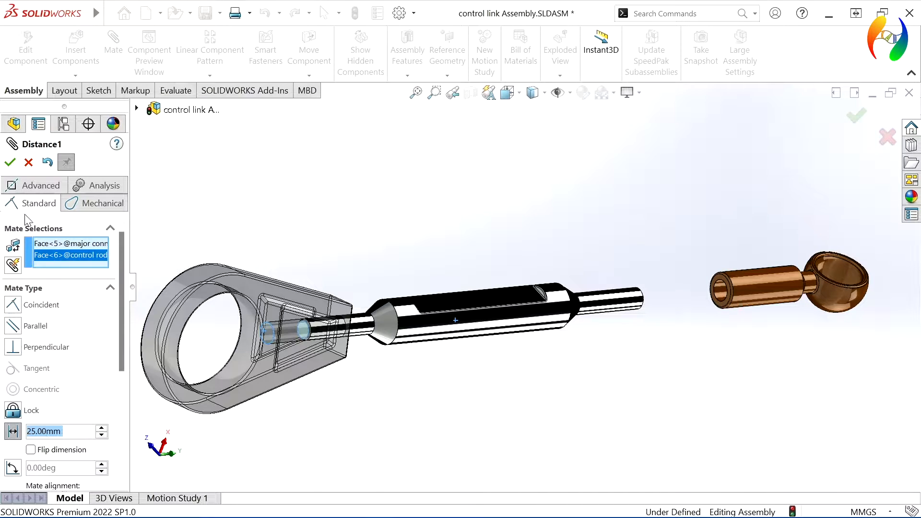
{"action": "left_click", "coordinate": [10, 163]}
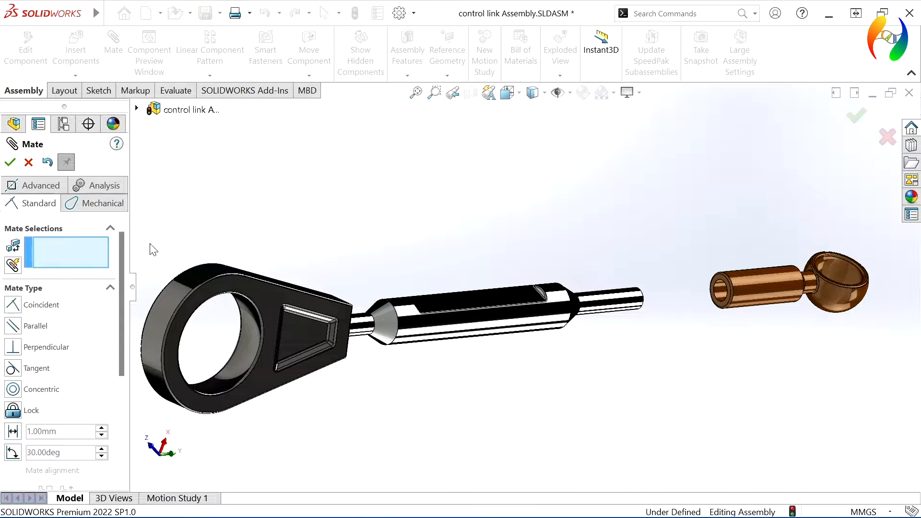
Step: Add a 20 mm distance mate between the inner end face of the spherical holder's bore and the control rod's end face
{"action": "middle_click_drag", "start_coordinate": [657, 298], "coordinate": [704, 300]}
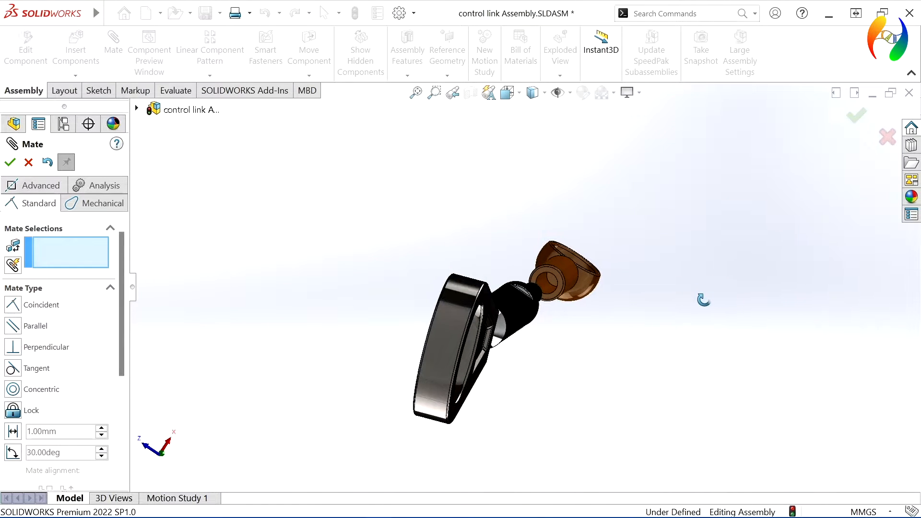
{"action": "left_click", "coordinate": [549, 279]}
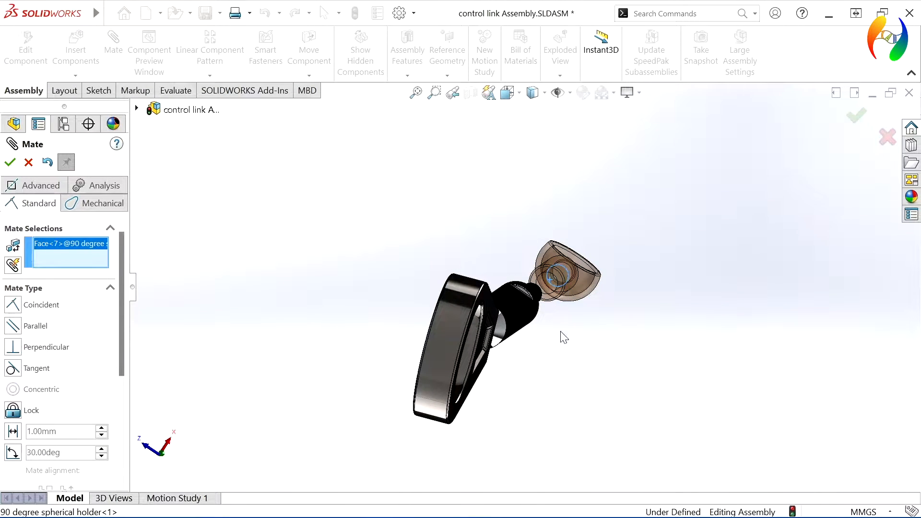
{"action": "middle_click_drag", "start_coordinate": [560, 332], "coordinate": [420, 374]}
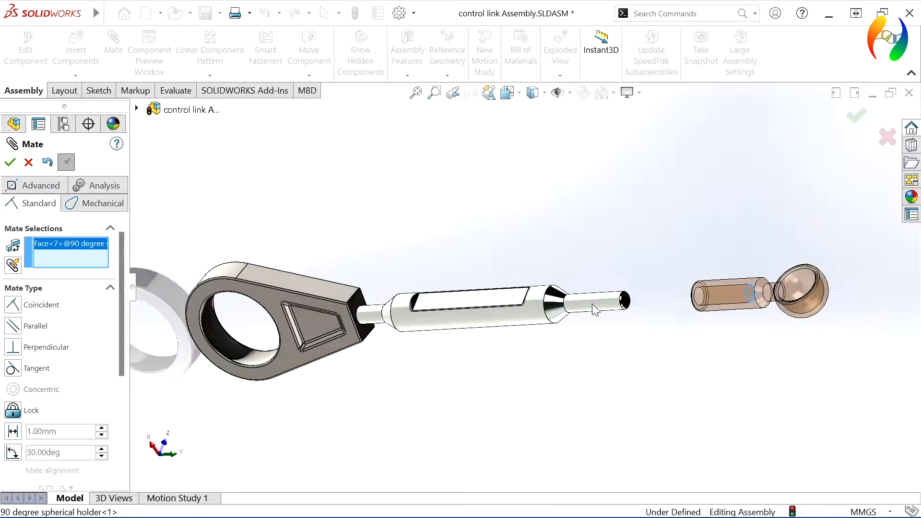
{"action": "left_click", "coordinate": [627, 302]}
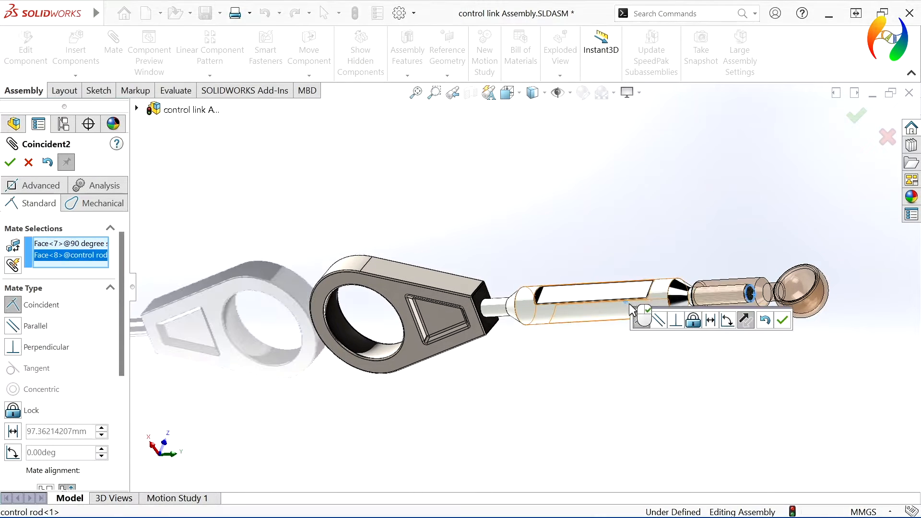
{"action": "left_click", "coordinate": [61, 432]}
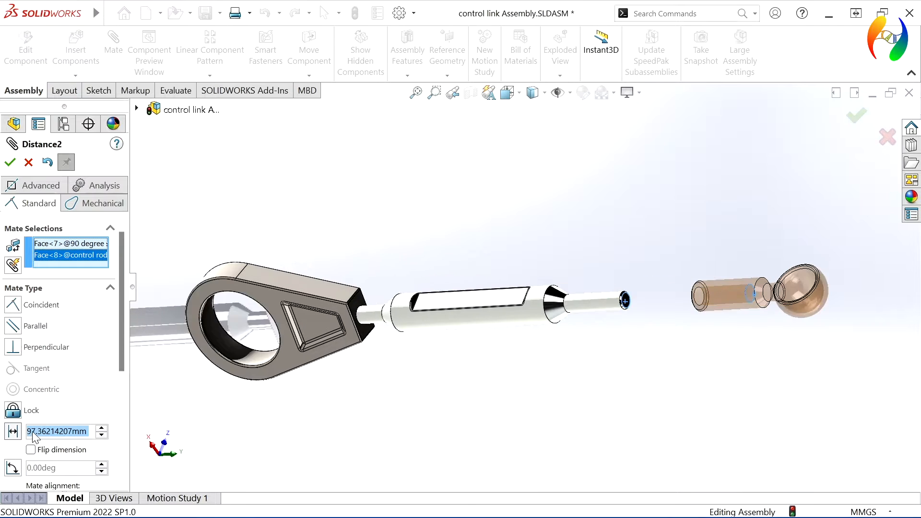
{"action": "type", "text": "20"}
{"action": "key", "text": "Return"}
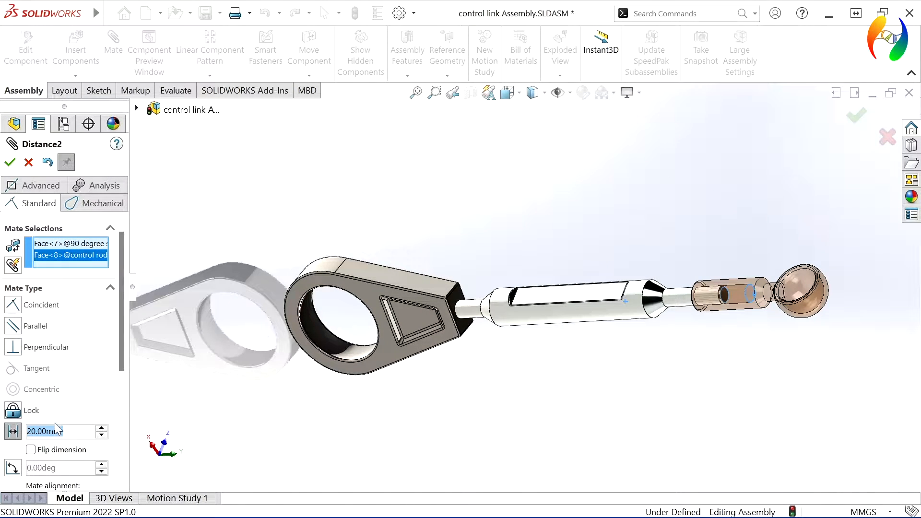
{"action": "left_click", "coordinate": [10, 165]}
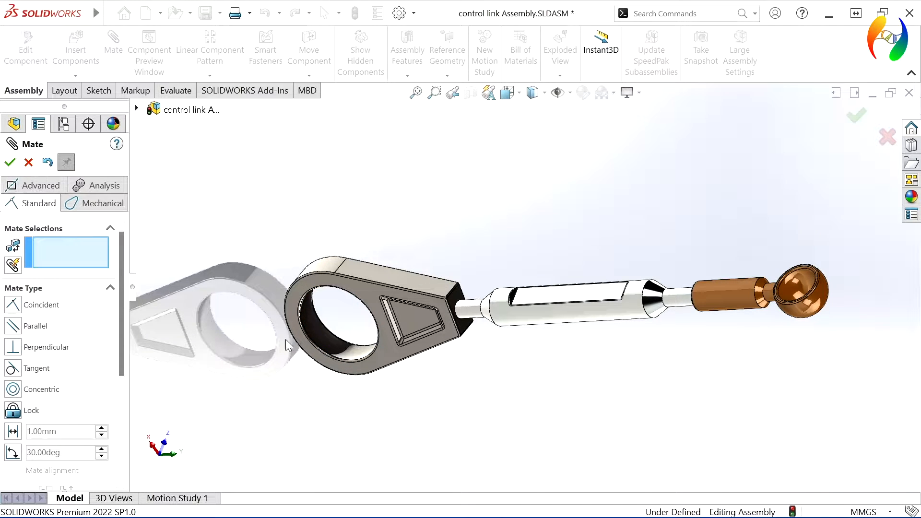
Step: Add a coincident mate between the spherical holder's Front Plane and the major connector's Right Plane, dropping the connector's Front Plane from the selections
{"action": "left_click", "coordinate": [137, 109]}
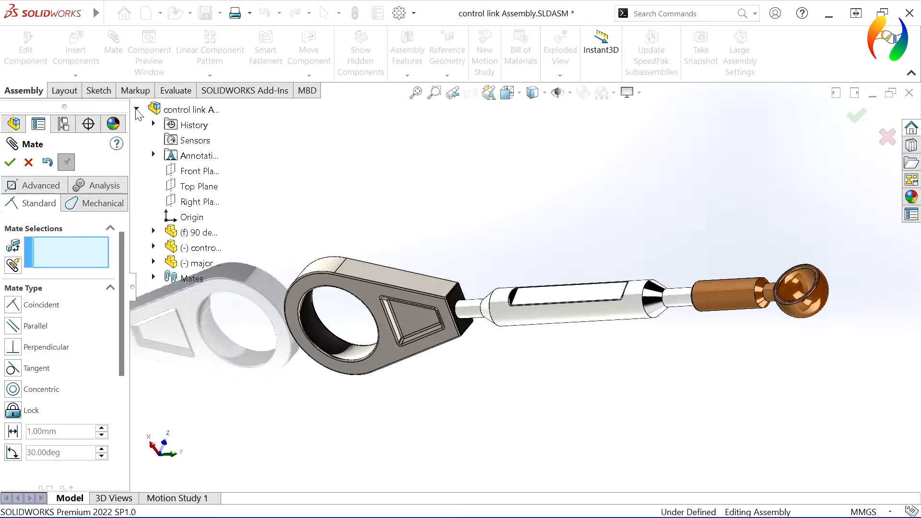
{"action": "left_click", "coordinate": [153, 231]}
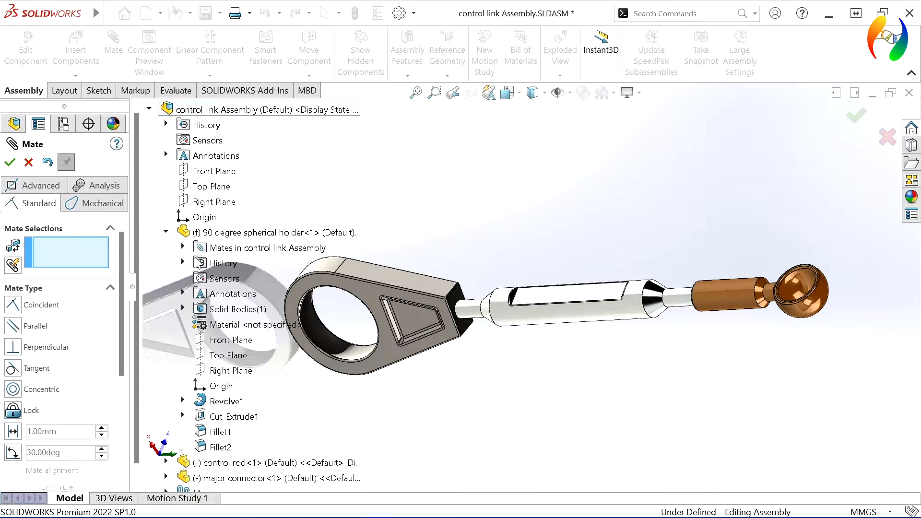
{"action": "left_click", "coordinate": [229, 341]}
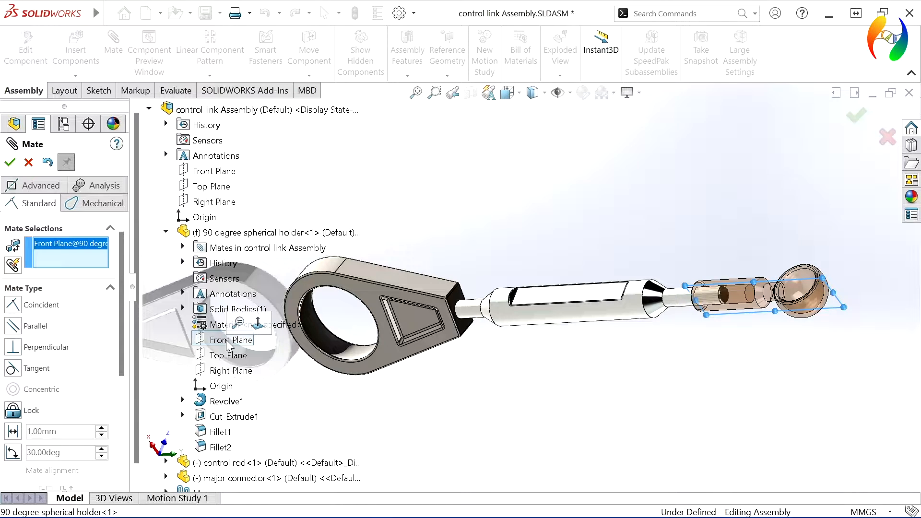
{"action": "left_click", "coordinate": [166, 232]}
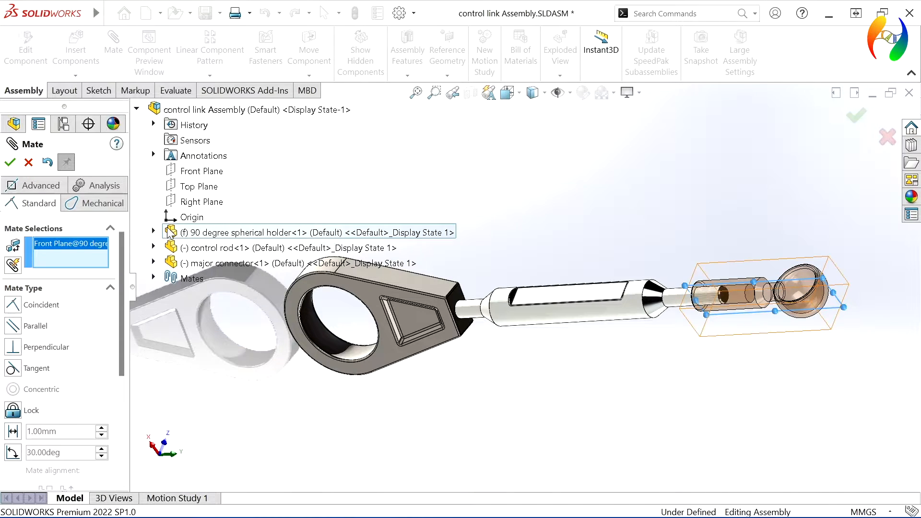
{"action": "left_click", "coordinate": [154, 263]}
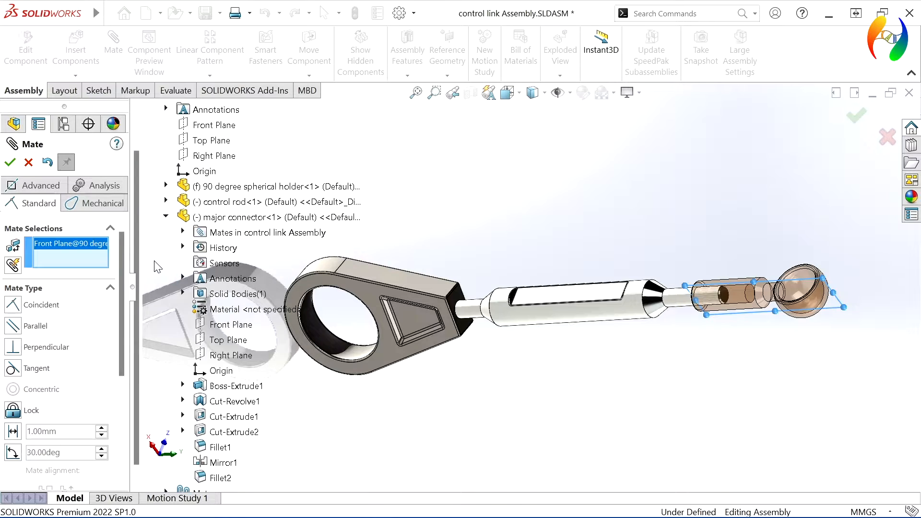
{"action": "left_click", "coordinate": [212, 326]}
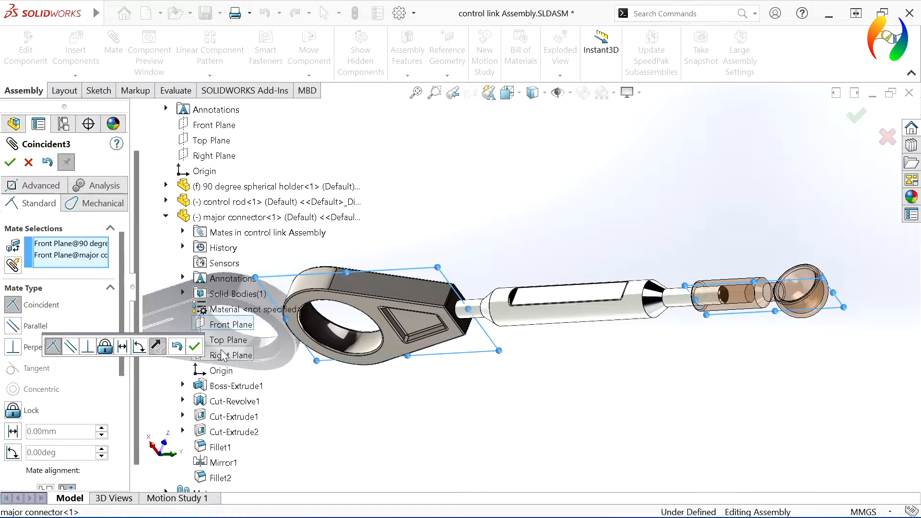
{"action": "right_click", "coordinate": [83, 257]}
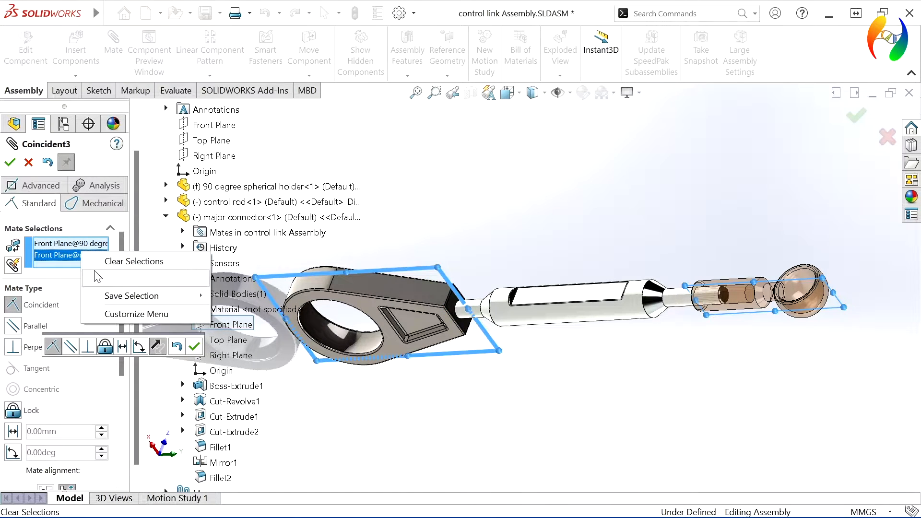
{"action": "left_click", "coordinate": [112, 277]}
{"action": "left_click", "coordinate": [218, 356]}
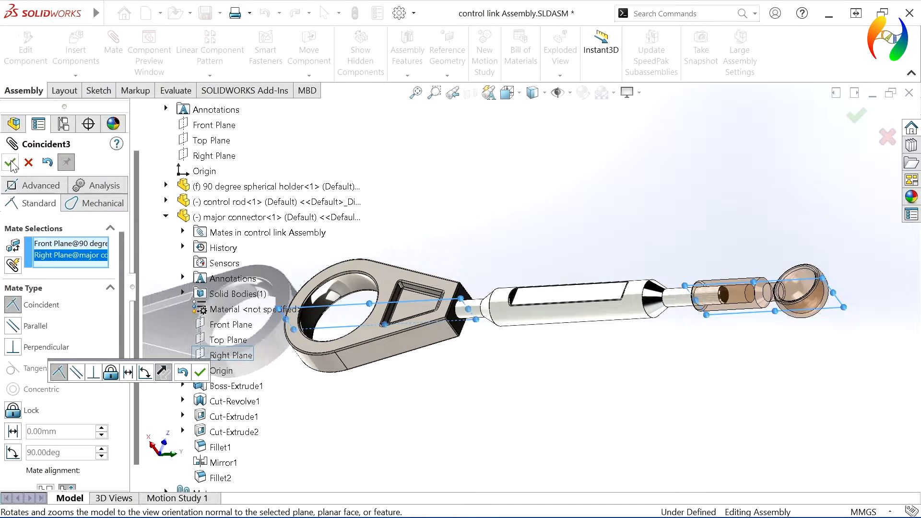
{"action": "left_click", "coordinate": [199, 373]}
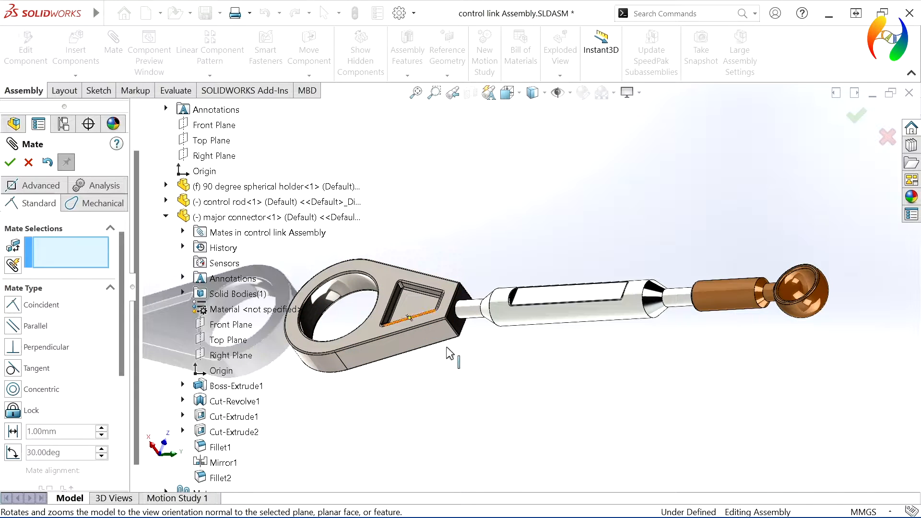
Step: Collapse the assembly's component tree and exit the Mate command
{"action": "middle_click_drag", "start_coordinate": [471, 333], "coordinate": [321, 265]}
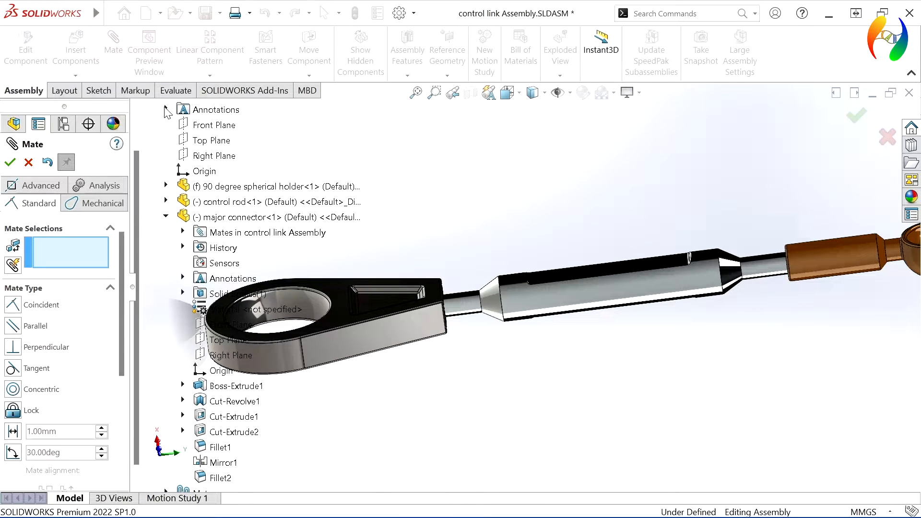
{"action": "left_click", "coordinate": [167, 217]}
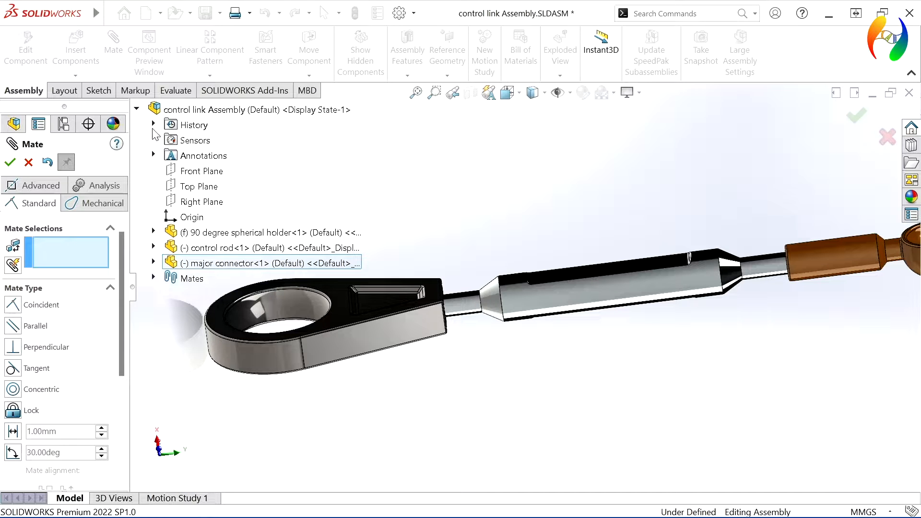
{"action": "left_click", "coordinate": [138, 109]}
{"action": "scroll", "coordinate": [512, 397], "scroll_direction": "up", "scroll_amount": 4}
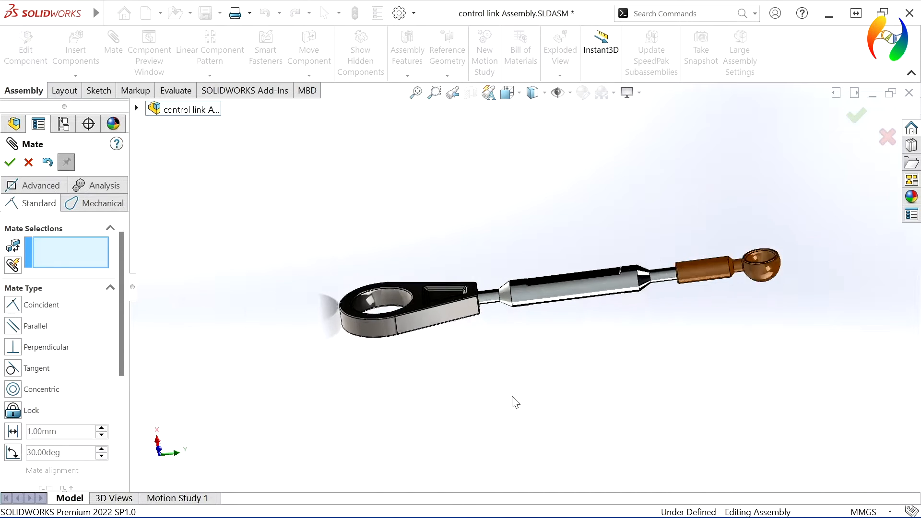
{"action": "middle_click_drag", "start_coordinate": [520, 387], "coordinate": [505, 170]}
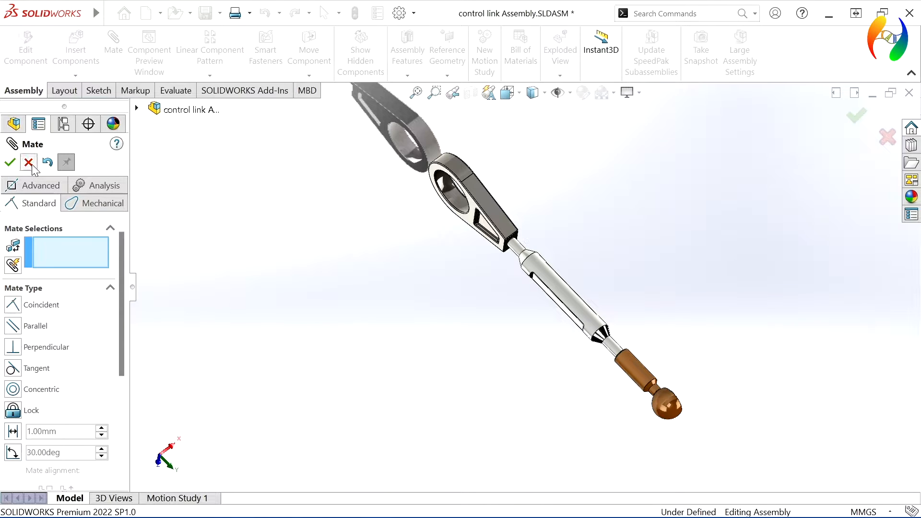
{"action": "key", "text": "Escape"}
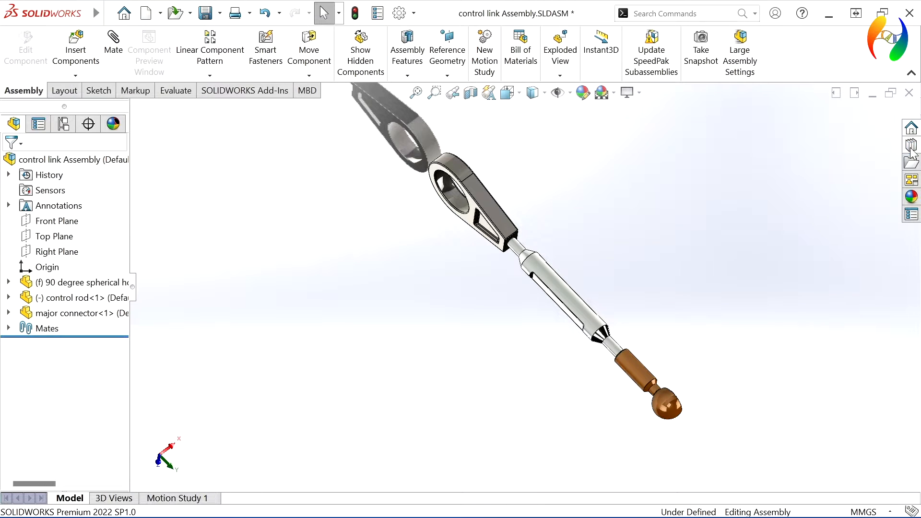
Step: Add in Toolbox from the Design Library and open its ISO hex nuts
{"action": "left_click", "coordinate": [911, 146]}
{"action": "left_click", "coordinate": [713, 153]}
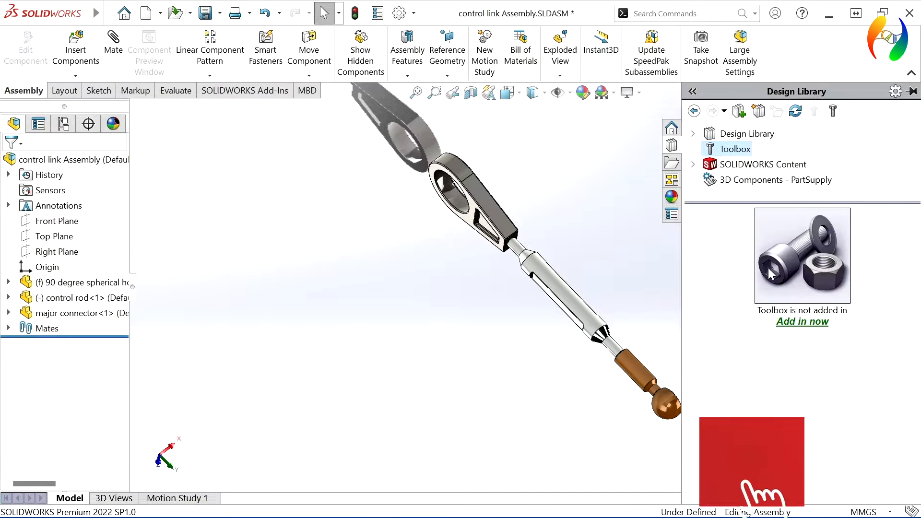
{"action": "left_click", "coordinate": [792, 321]}
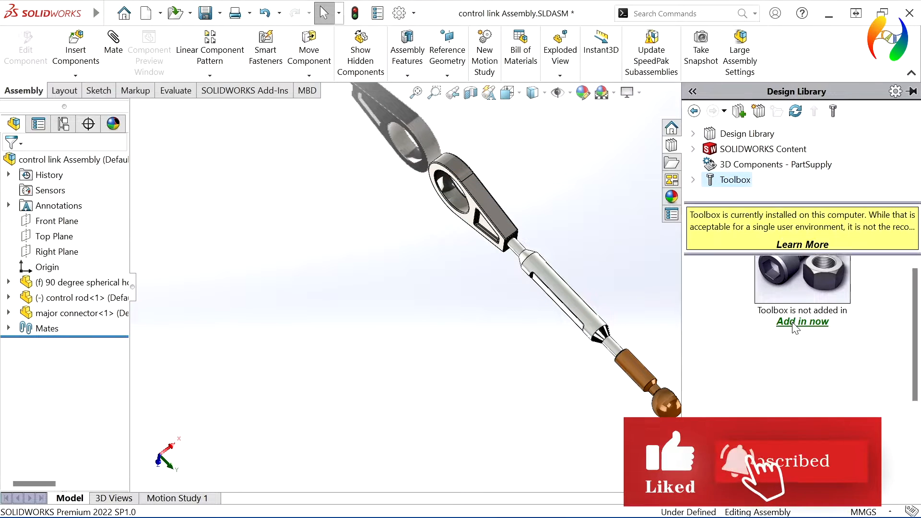
{"action": "double_click", "coordinate": [715, 459]}
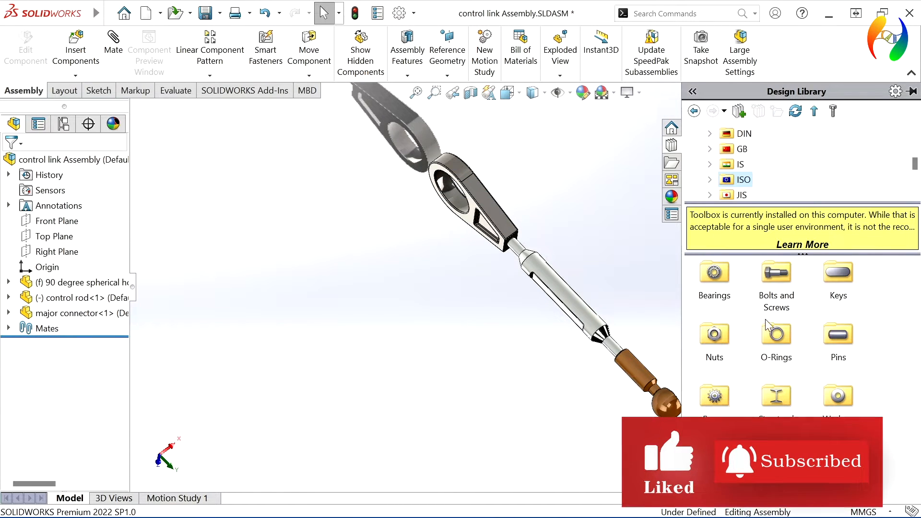
{"action": "double_click", "coordinate": [714, 331]}
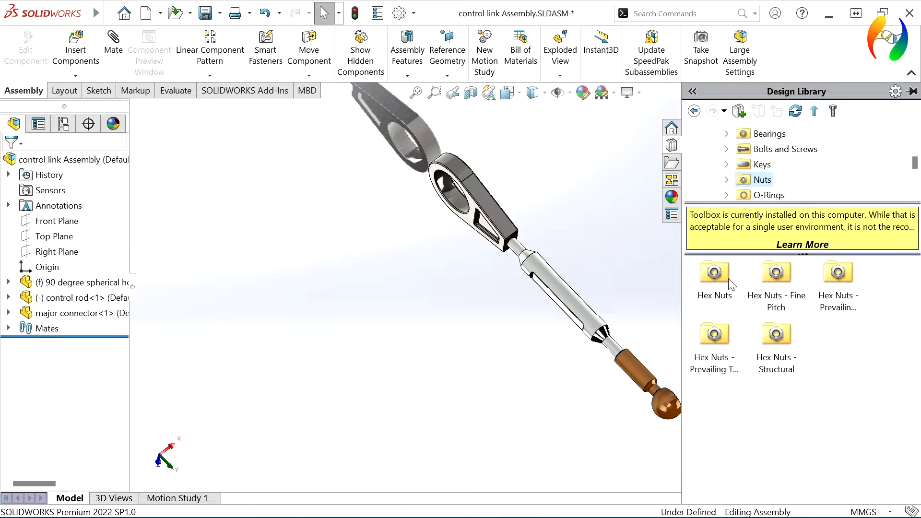
{"action": "double_click", "coordinate": [715, 272]}
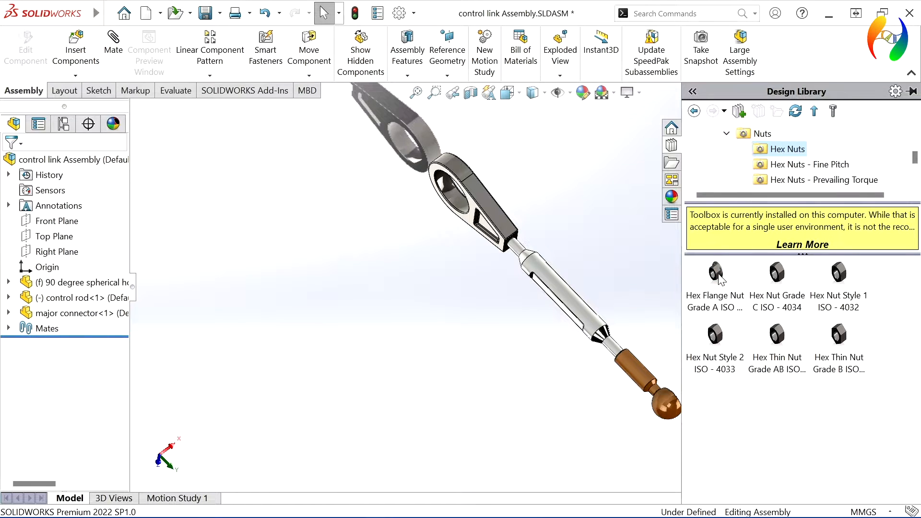
{"action": "left_click_drag", "start_coordinate": [782, 338], "coordinate": [612, 348]}
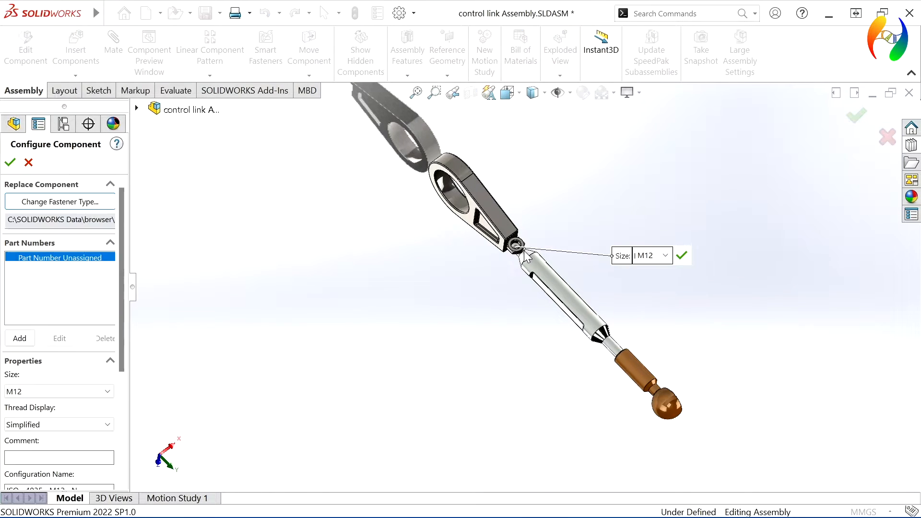
{"action": "scroll", "coordinate": [522, 251], "scroll_direction": "down", "scroll_amount": 8}
{"action": "scroll", "coordinate": [522, 256], "scroll_direction": "up", "scroll_amount": 6}
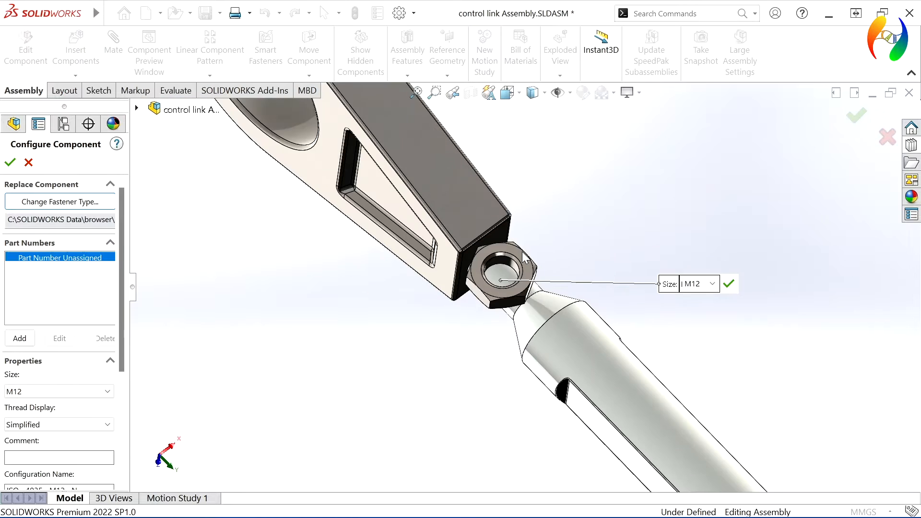
{"action": "left_click", "coordinate": [29, 163]}
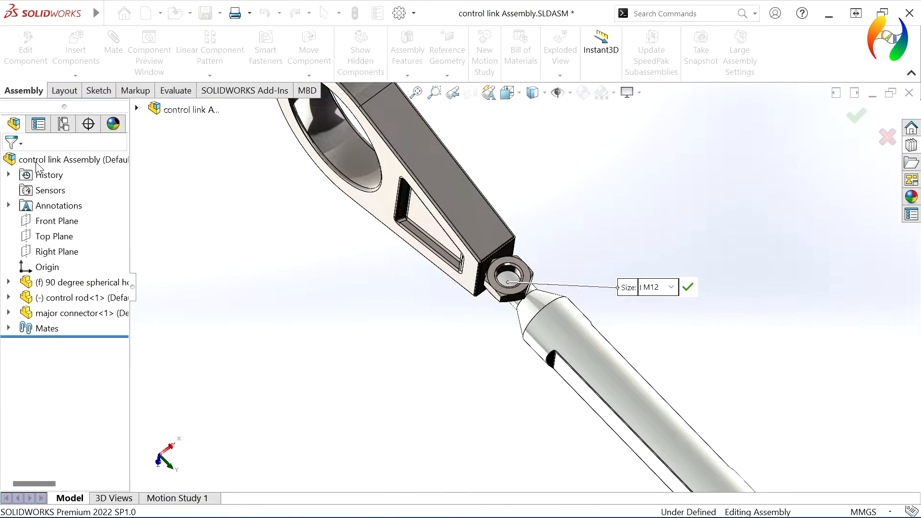
Step: Insert an M12 Hex Thin Nut Grade AB on the rod beside the major connector and a second copy beside the spherical holder
{"action": "left_click", "coordinate": [911, 146]}
{"action": "left_click_drag", "start_coordinate": [788, 329], "coordinate": [522, 282]}
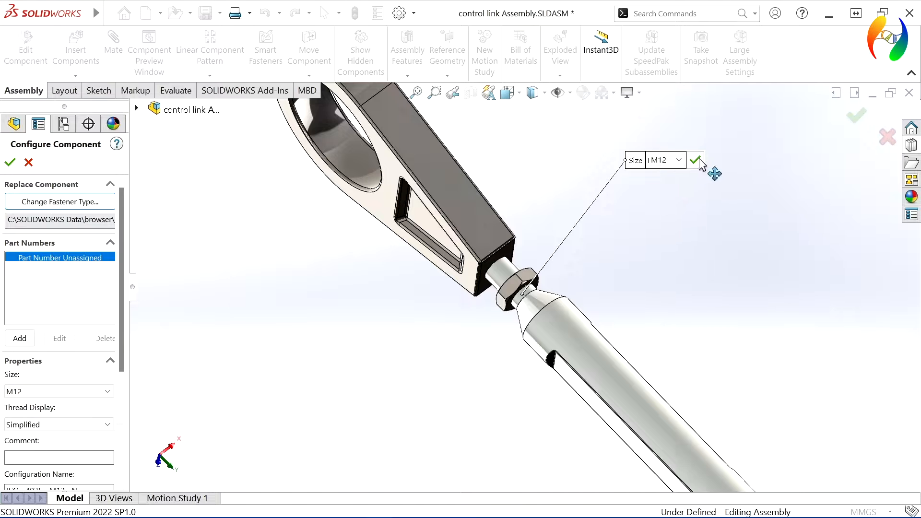
{"action": "left_click", "coordinate": [697, 161]}
{"action": "scroll", "coordinate": [596, 343], "scroll_direction": "up", "scroll_amount": 5}
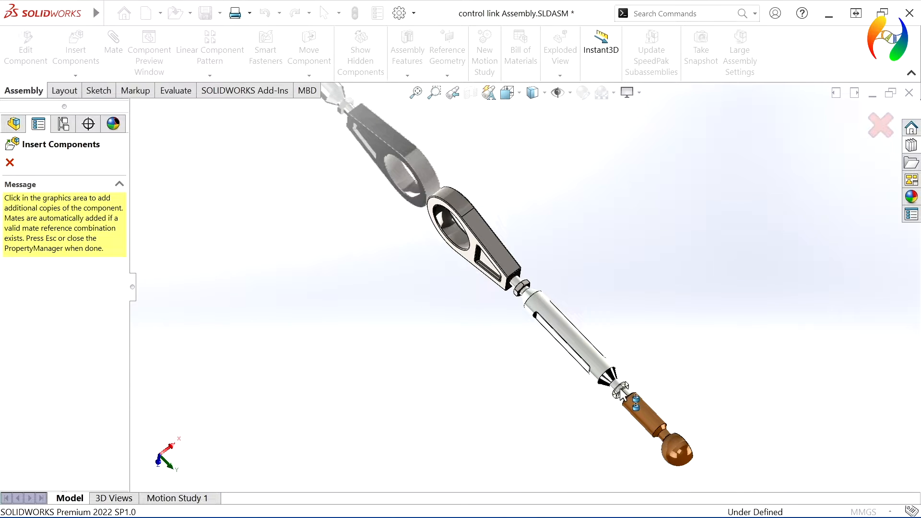
{"action": "left_click", "coordinate": [619, 391]}
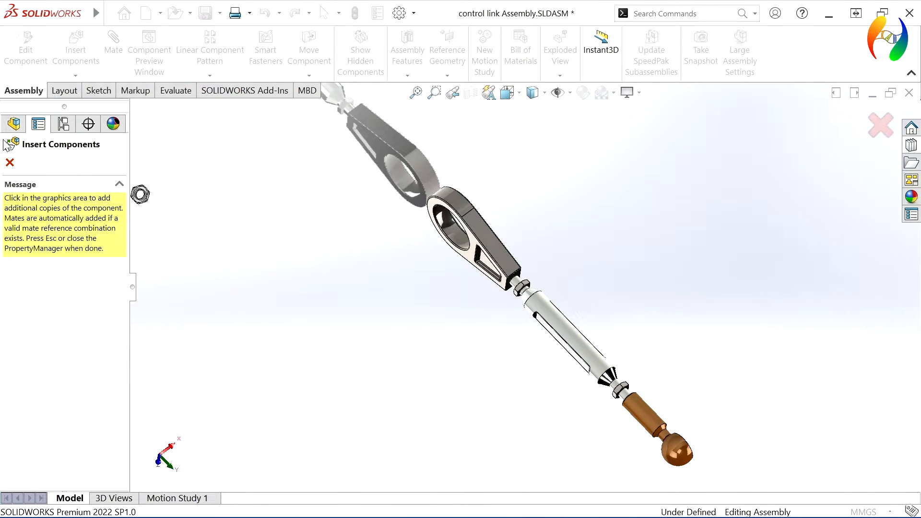
{"action": "left_click", "coordinate": [10, 163]}
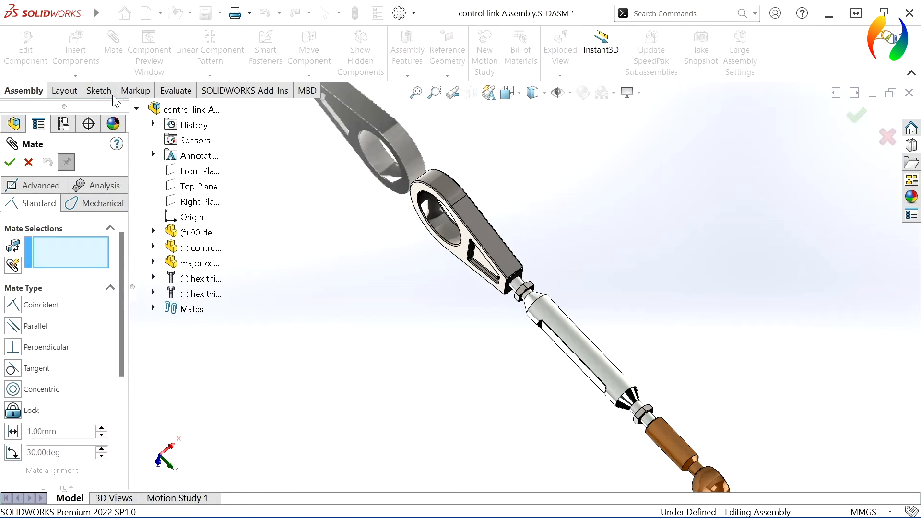
Step: Add a coincident mate between the major connector's rod-side end face and the flat face of the adjacent hex thin nut
{"action": "scroll", "coordinate": [506, 263], "scroll_direction": "down", "scroll_amount": 8}
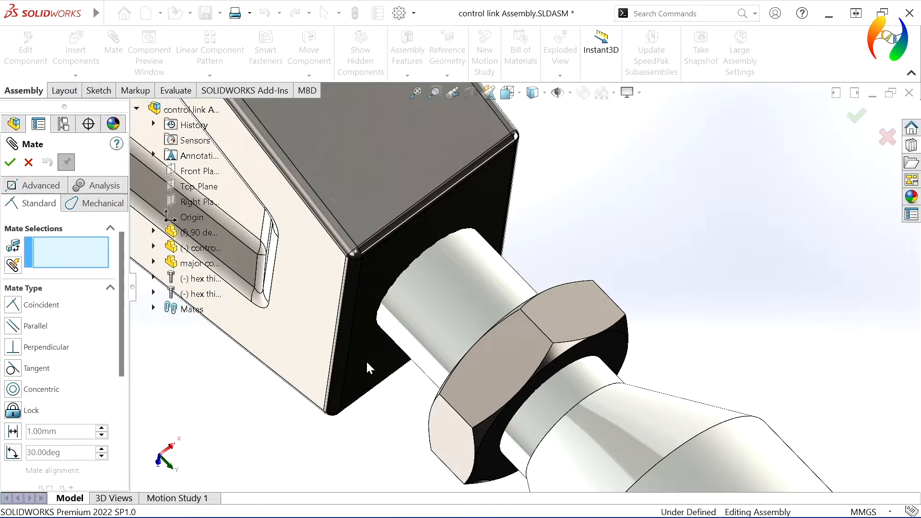
{"action": "left_click", "coordinate": [369, 358]}
{"action": "middle_click_drag", "start_coordinate": [373, 370], "coordinate": [288, 388]}
{"action": "left_click", "coordinate": [278, 378]}
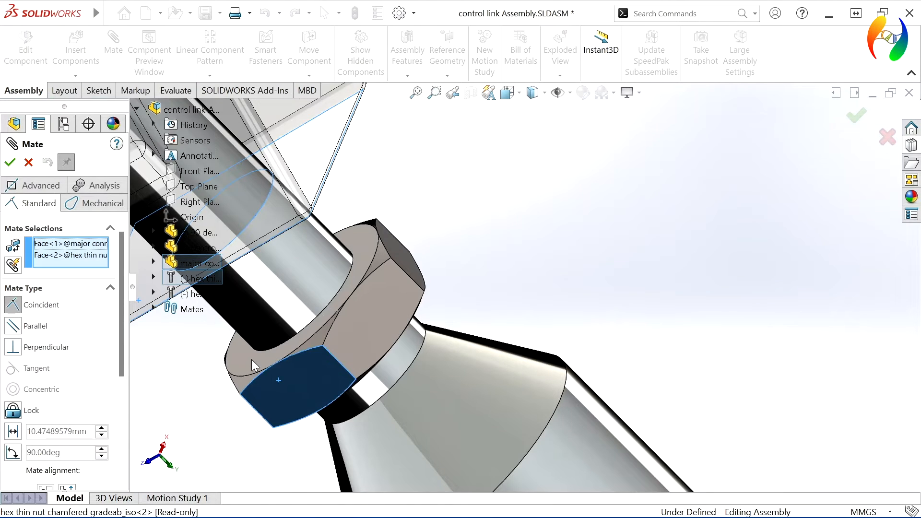
{"action": "right_click", "coordinate": [51, 257]}
{"action": "left_click", "coordinate": [86, 284]}
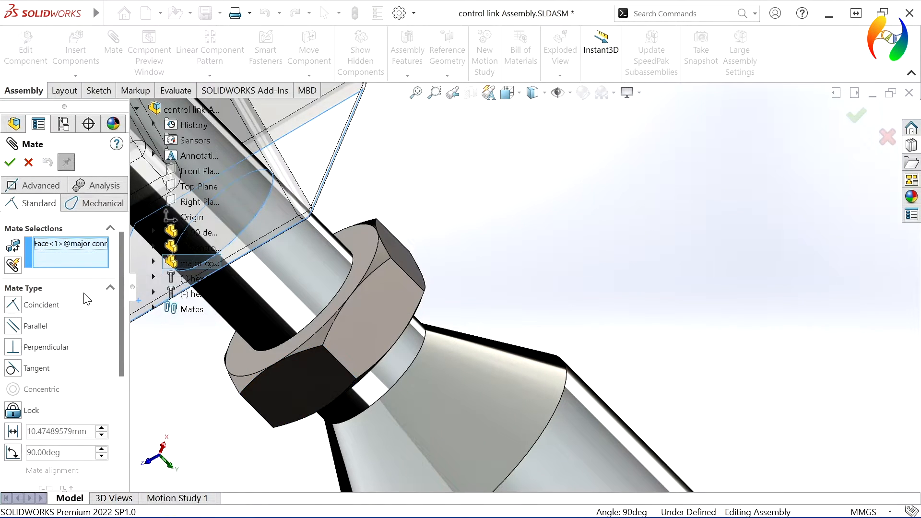
{"action": "left_click", "coordinate": [247, 363]}
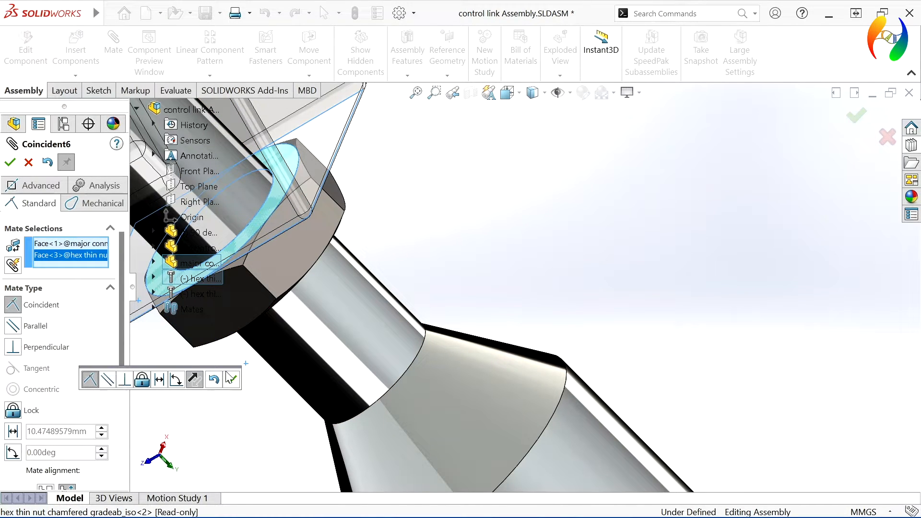
{"action": "left_click", "coordinate": [231, 380]}
Step: Add a coincident mate between the 90 degree spherical holder's end face and the facing side of the second hex thin nut
{"action": "scroll", "coordinate": [285, 405], "scroll_direction": "up", "scroll_amount": 5}
{"action": "scroll", "coordinate": [370, 378], "scroll_direction": "up", "scroll_amount": 4}
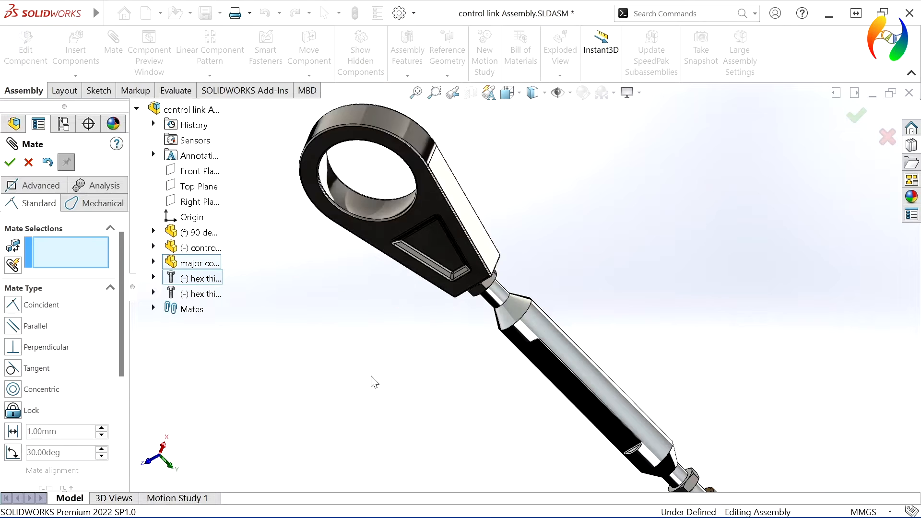
{"action": "scroll", "coordinate": [630, 426], "scroll_direction": "down", "scroll_amount": 5}
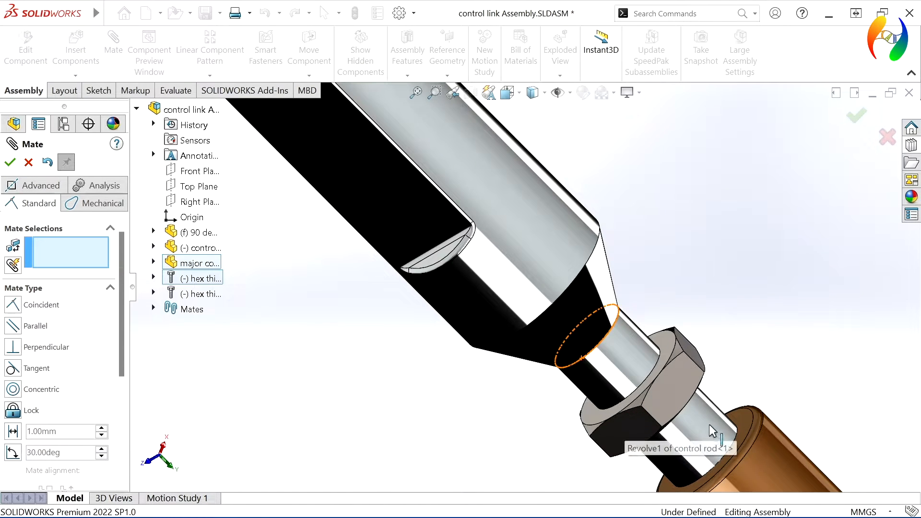
{"action": "left_click", "coordinate": [742, 421]}
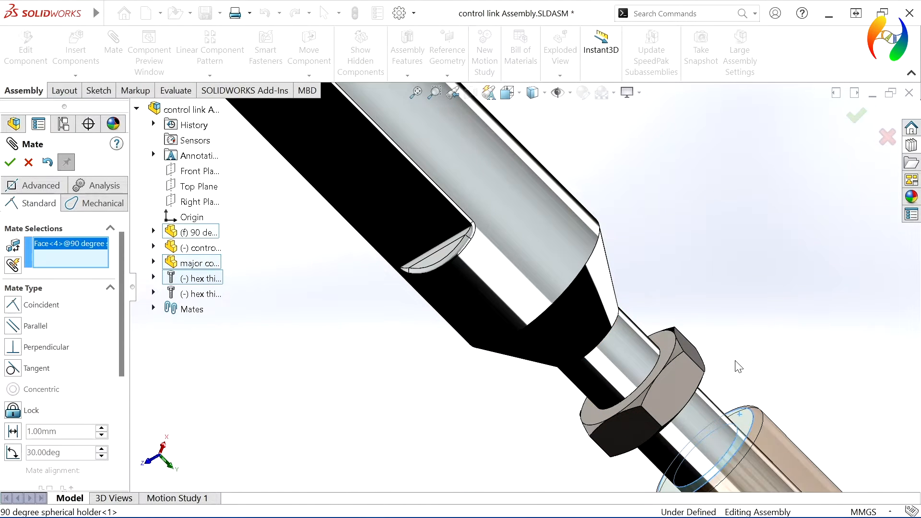
{"action": "middle_click_drag", "start_coordinate": [742, 421], "coordinate": [651, 372]}
{"action": "left_click", "coordinate": [652, 408]}
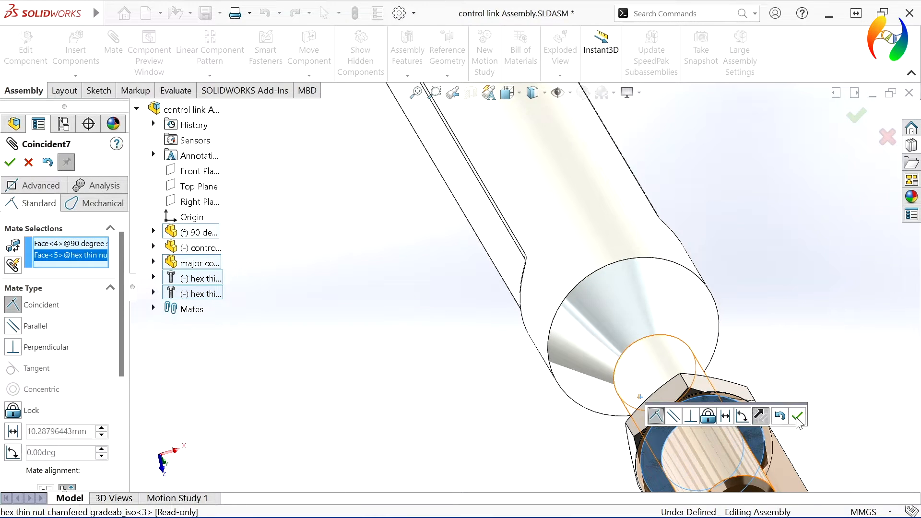
{"action": "left_click", "coordinate": [798, 417]}
Step: Exit the Mate command and save the control link assembly
{"action": "scroll", "coordinate": [759, 397], "scroll_direction": "up", "scroll_amount": 5}
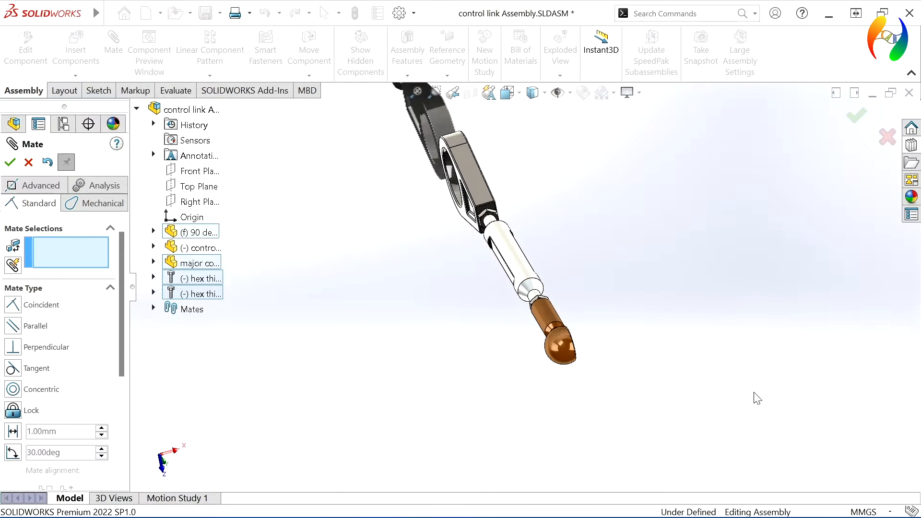
{"action": "scroll", "coordinate": [746, 377], "scroll_direction": "up", "scroll_amount": 2}
{"action": "scroll", "coordinate": [686, 248], "scroll_direction": "up", "scroll_amount": 2}
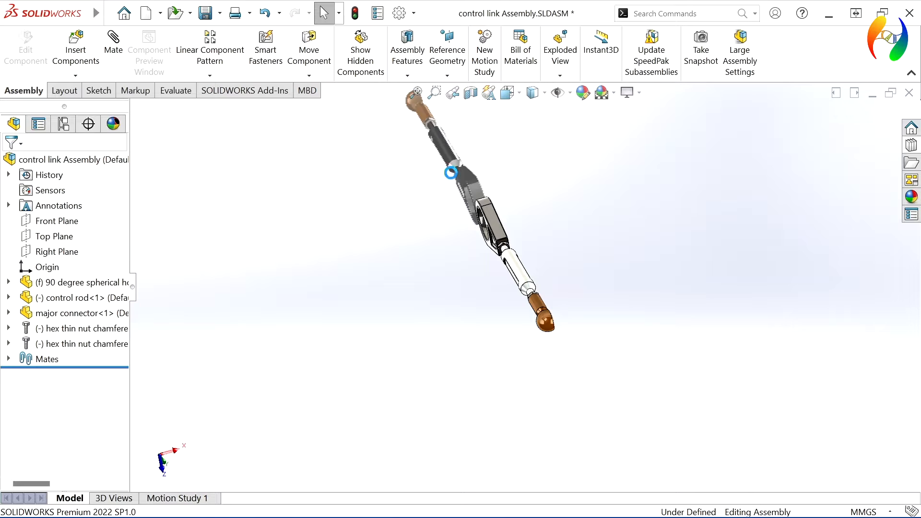
Step: Examine the completed control link assembly from different angles, including both nut positions
{"action": "scroll", "coordinate": [456, 124], "scroll_direction": "down", "scroll_amount": 2}
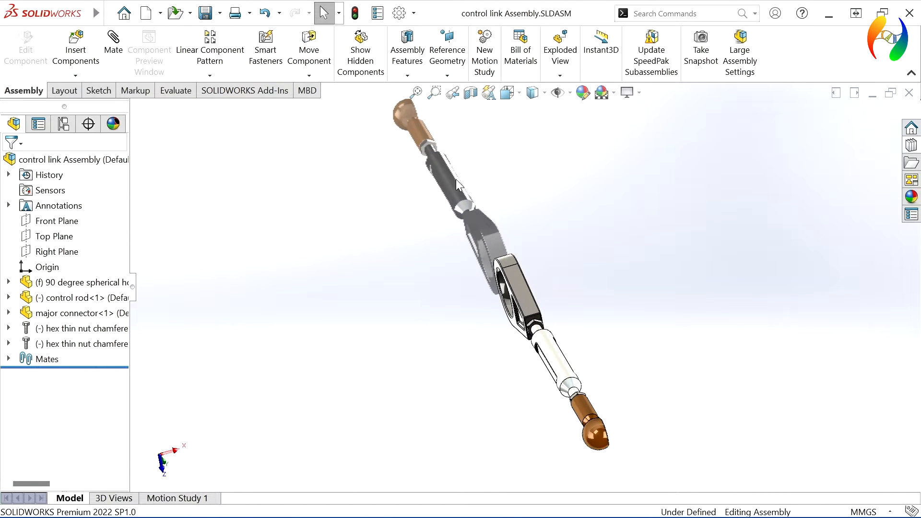
{"action": "scroll", "coordinate": [437, 171], "scroll_direction": "down", "scroll_amount": 1}
{"action": "middle_click_drag", "start_coordinate": [591, 278], "coordinate": [540, 176]}
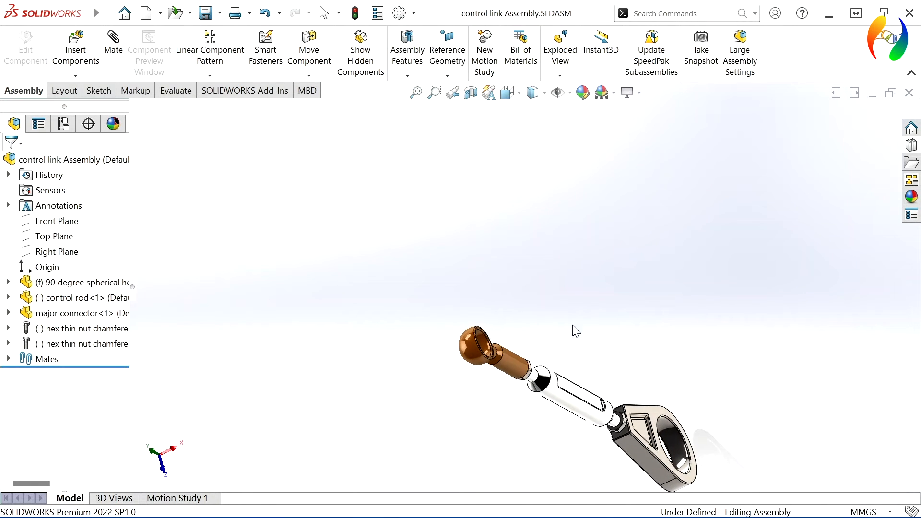
{"action": "scroll", "coordinate": [589, 367], "scroll_direction": "up", "scroll_amount": 2}
{"action": "scroll", "coordinate": [606, 391], "scroll_direction": "down", "scroll_amount": 4}
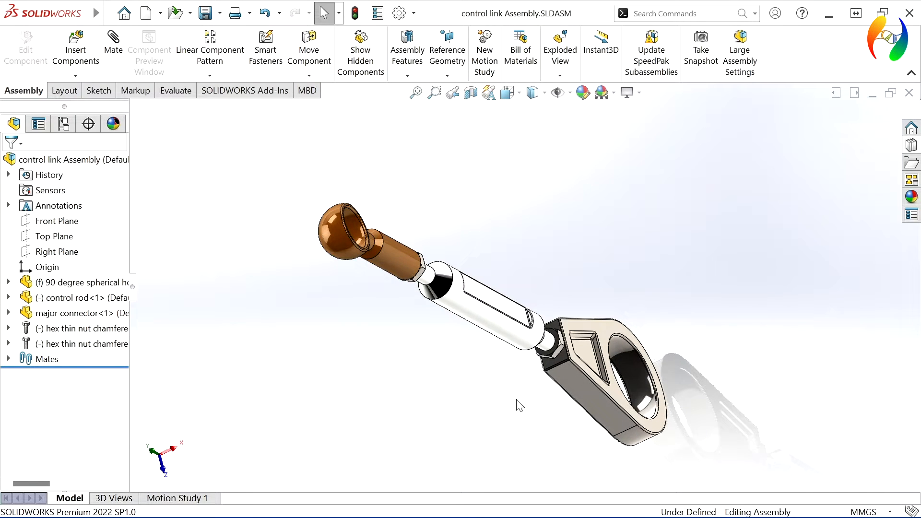
{"action": "middle_click_drag", "start_coordinate": [514, 399], "coordinate": [641, 94]}
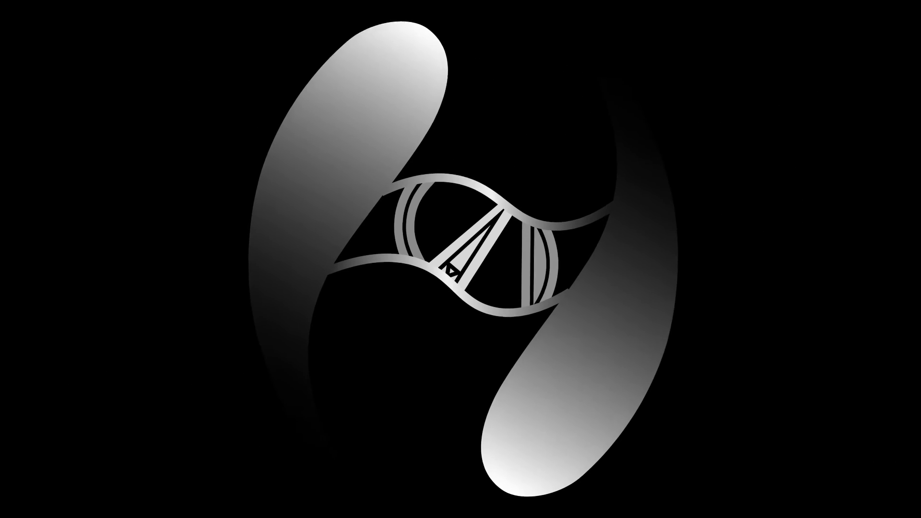